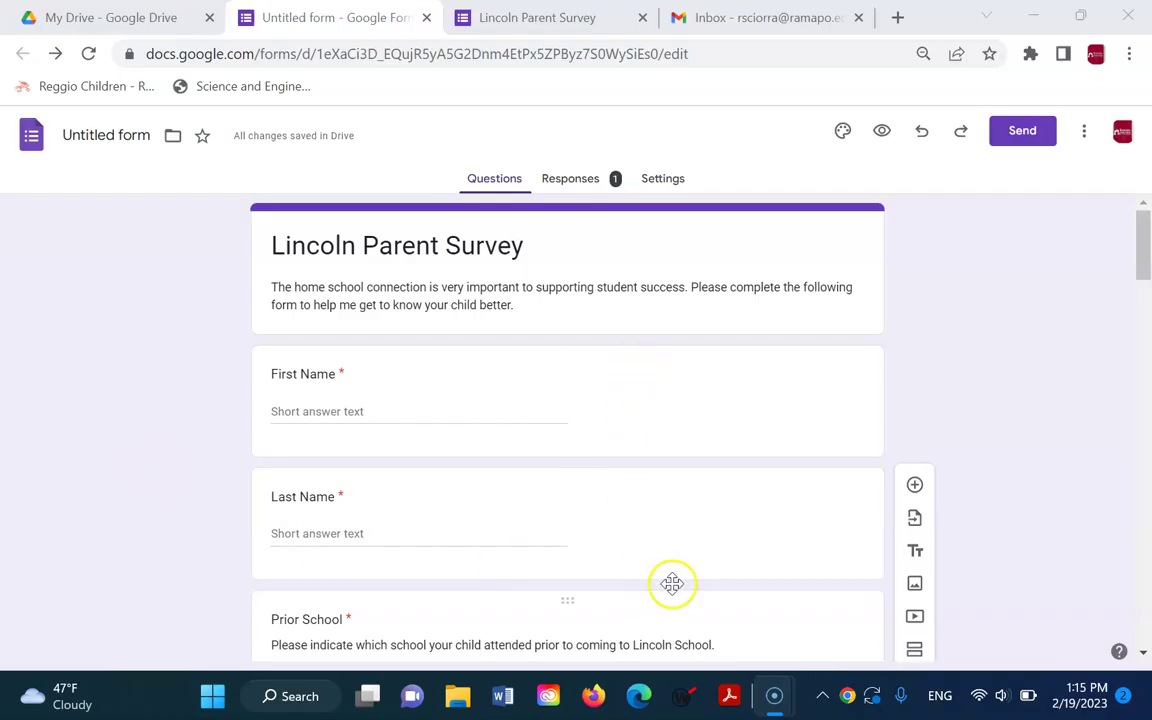
Step: Submit the already filled-in Lincoln Parent Survey from its live form tab
scroll(733, 519, down, 6)
scroll(740, 522, up, 6)
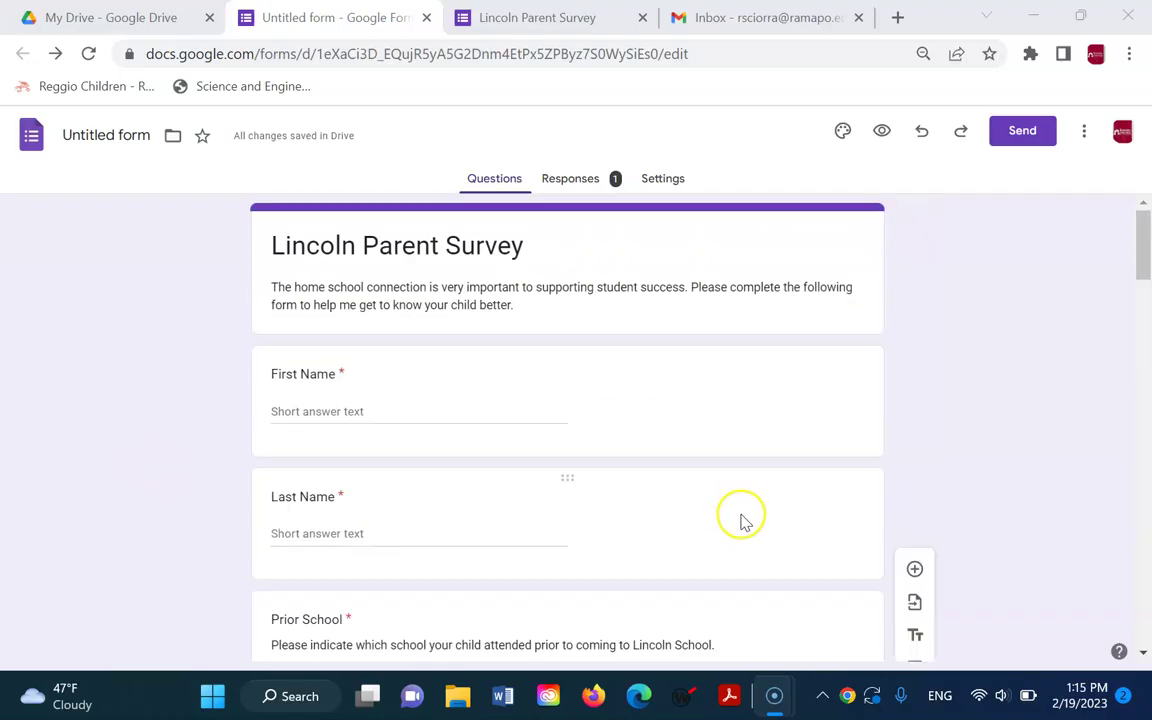
click(556, 25)
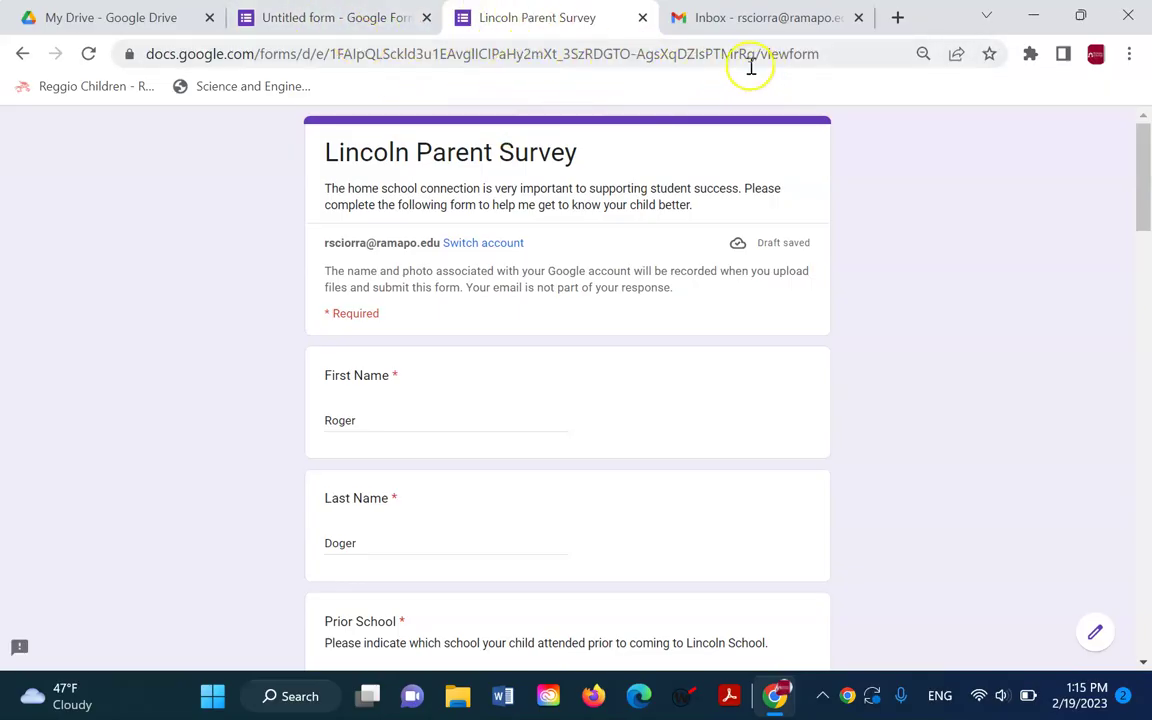
scroll(543, 386, down, 5)
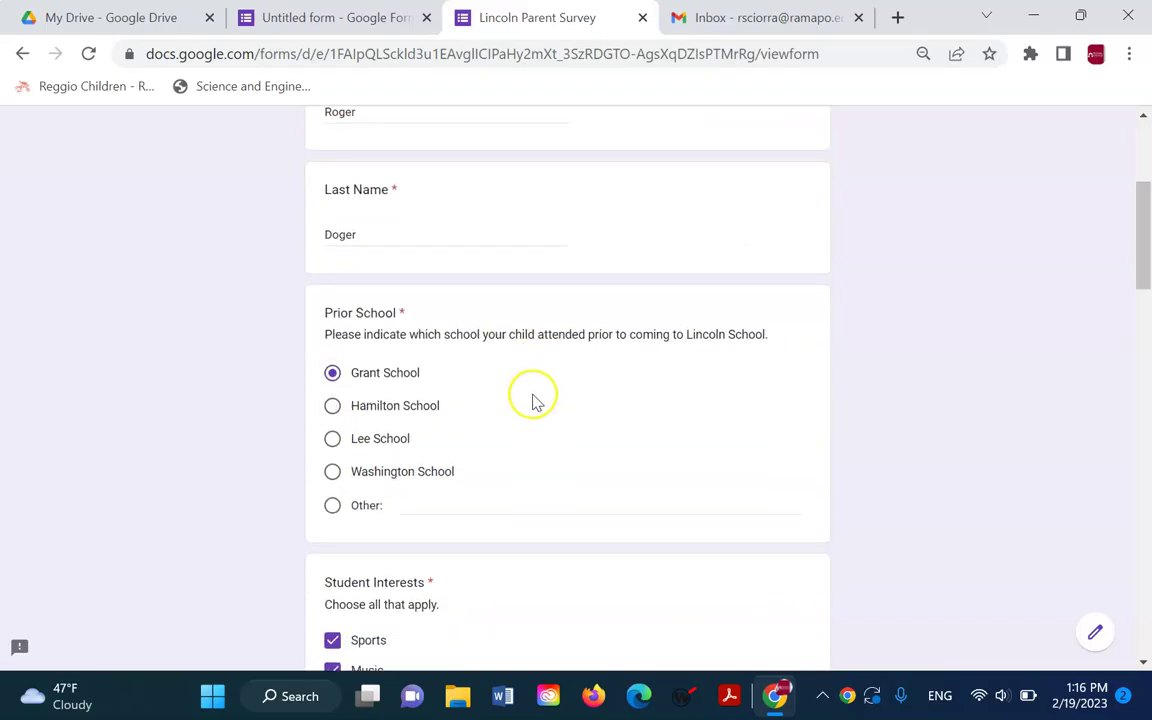
scroll(470, 360, up, 3)
scroll(391, 450, down, 4)
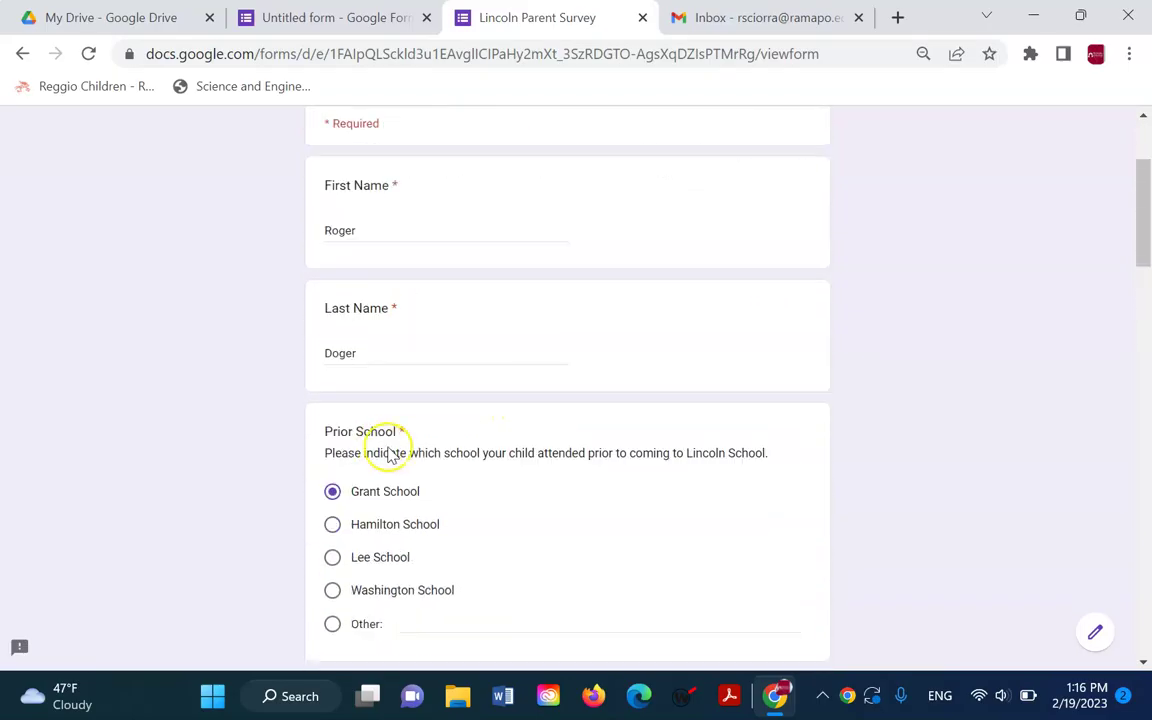
scroll(466, 430, down, 15)
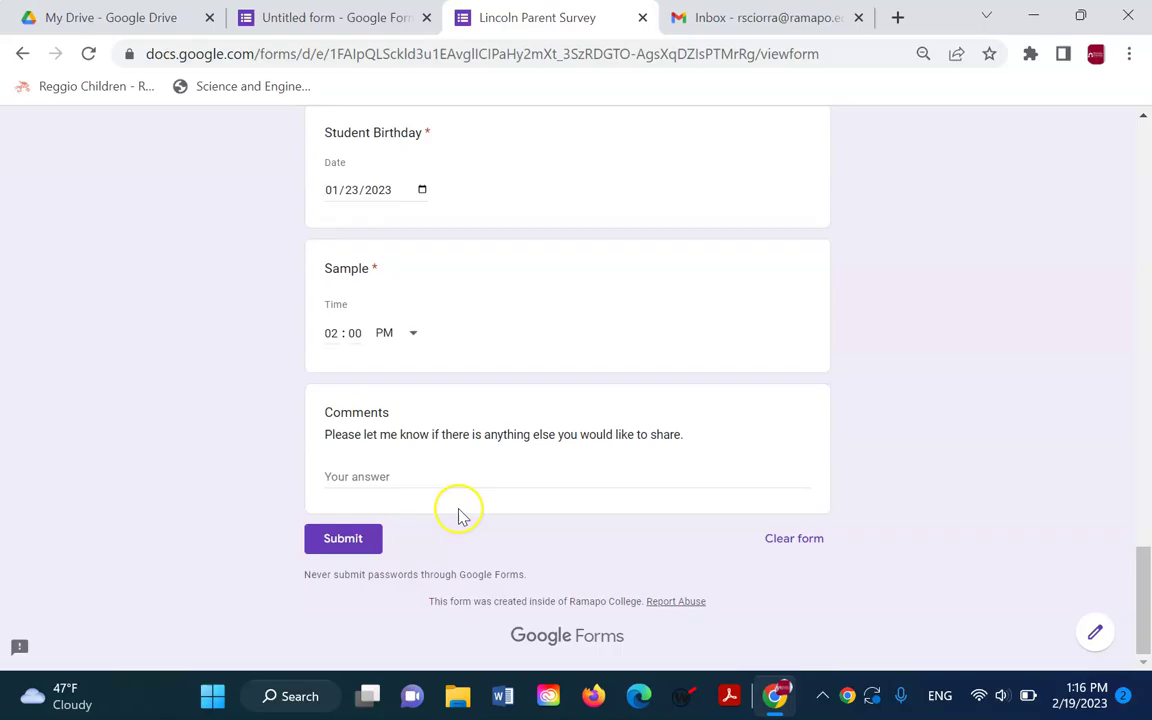
click(368, 539)
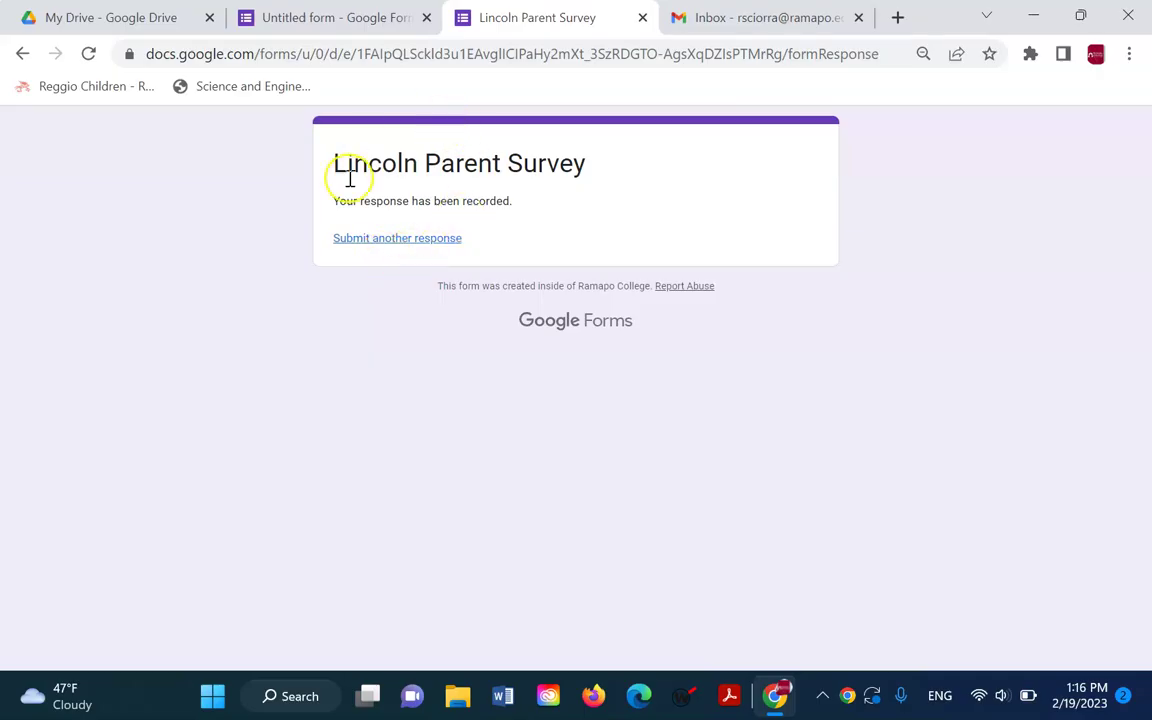
click(374, 20)
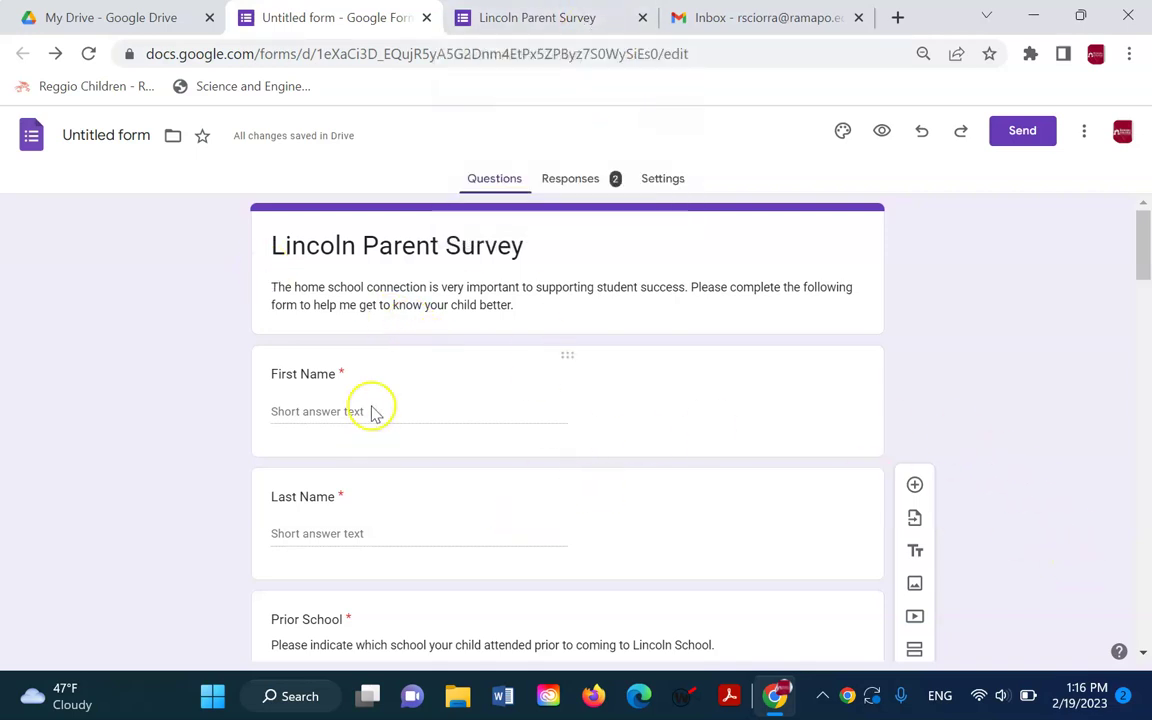
click(440, 276)
click(668, 390)
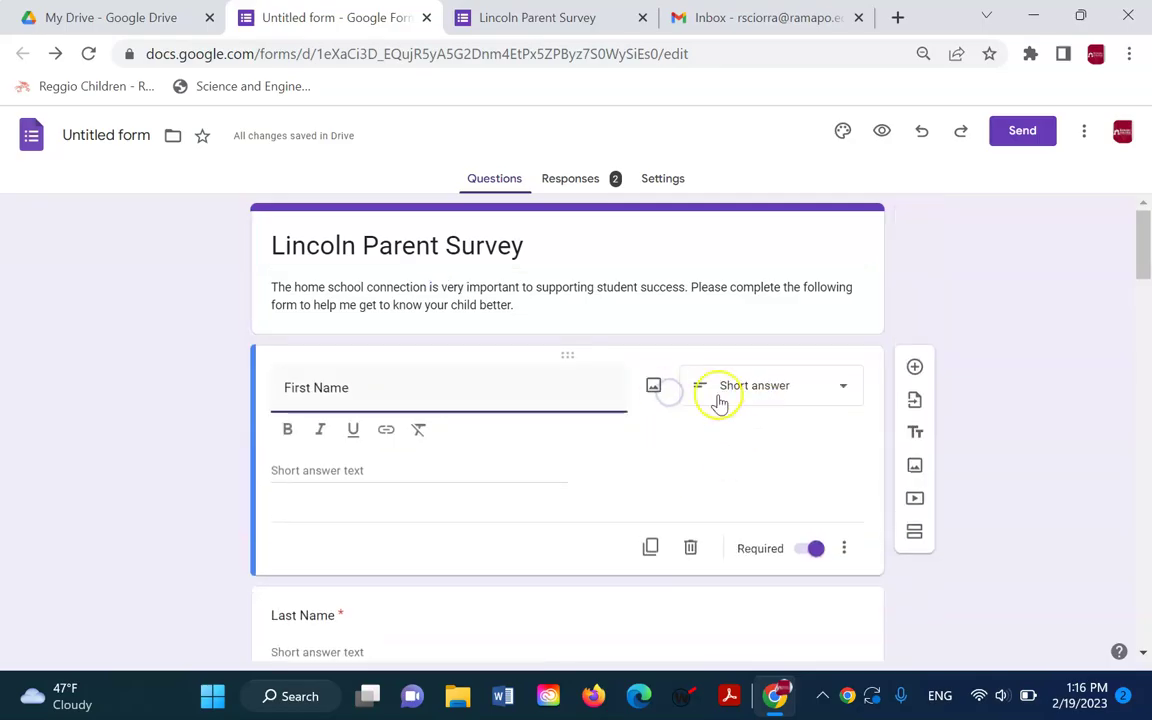
triple_click(599, 298)
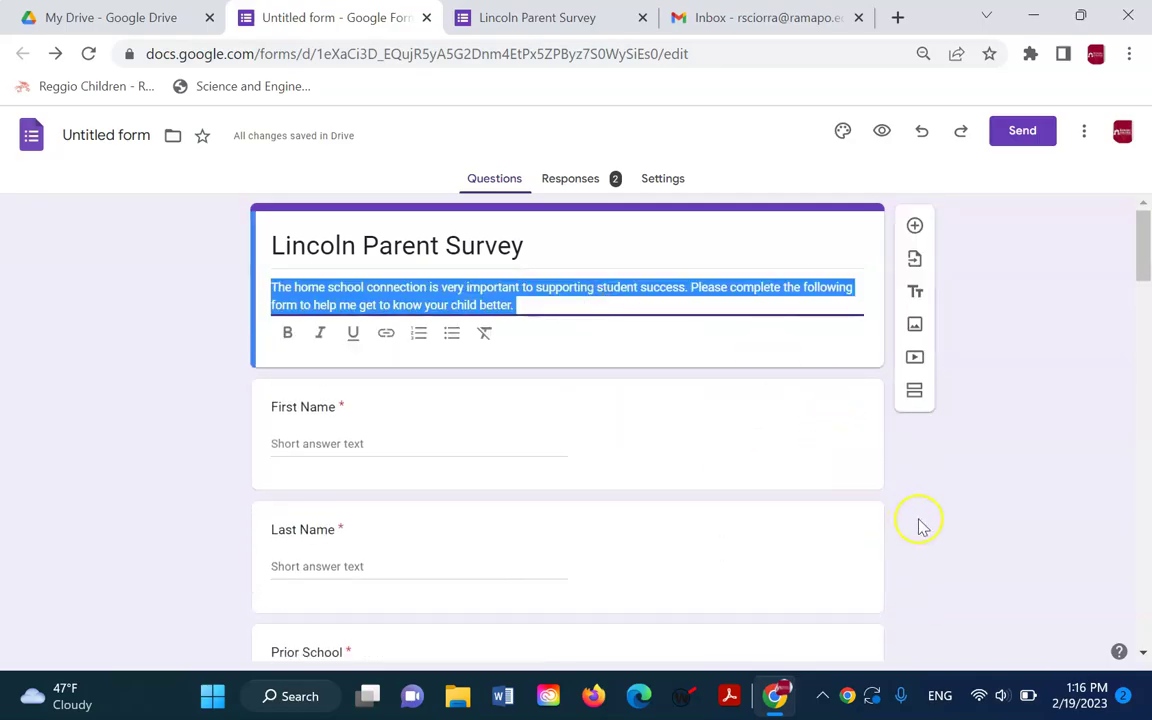
click(1135, 527)
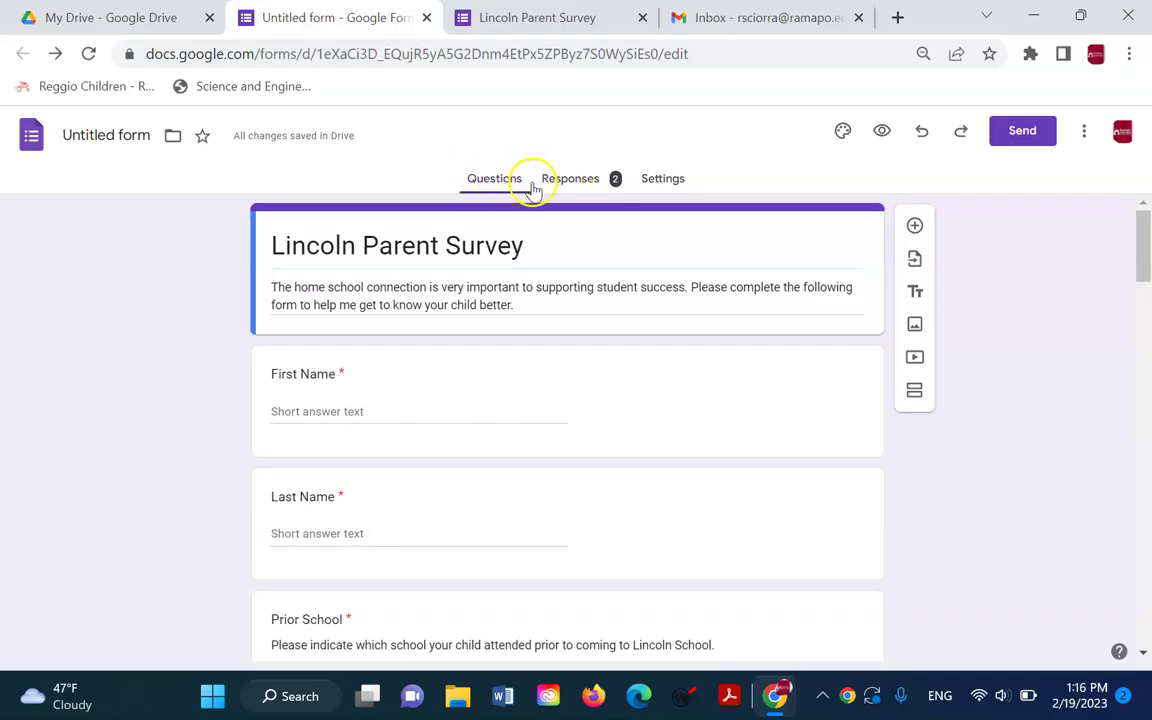
Step: Scroll through the Responses Summary charts for both survey submissions and return to the top
click(577, 180)
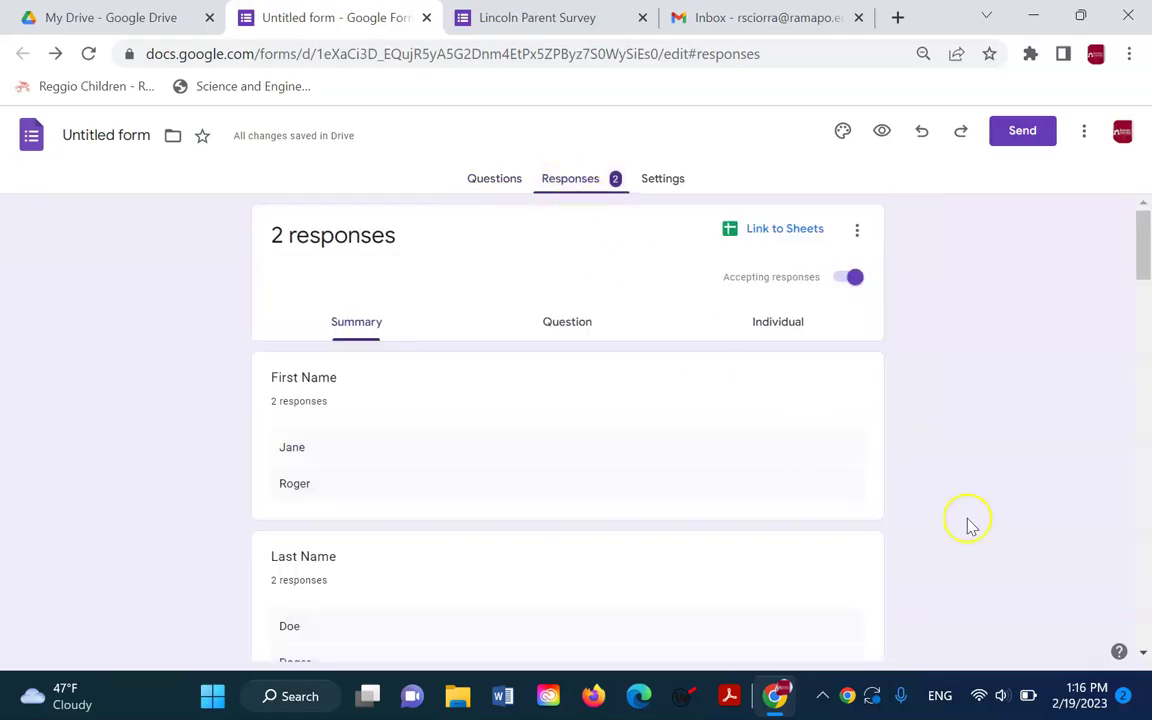
scroll(956, 430, down, 1)
scroll(953, 440, up, 1)
scroll(948, 443, down, 3)
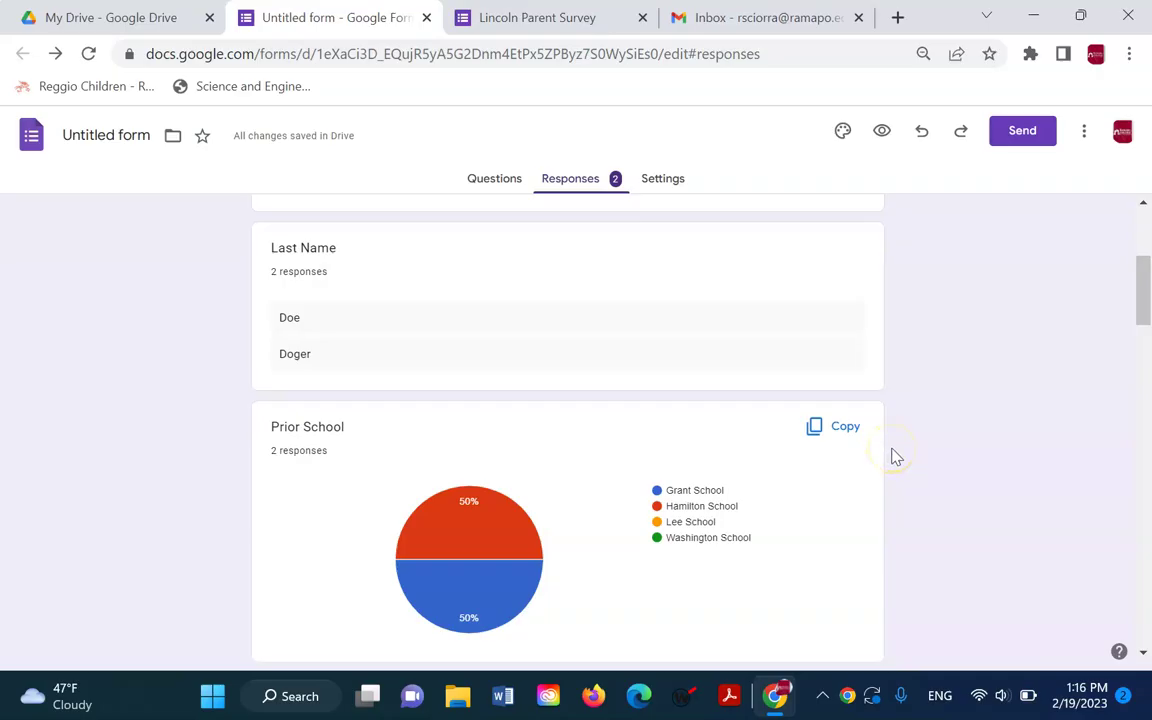
scroll(900, 432, down, 10)
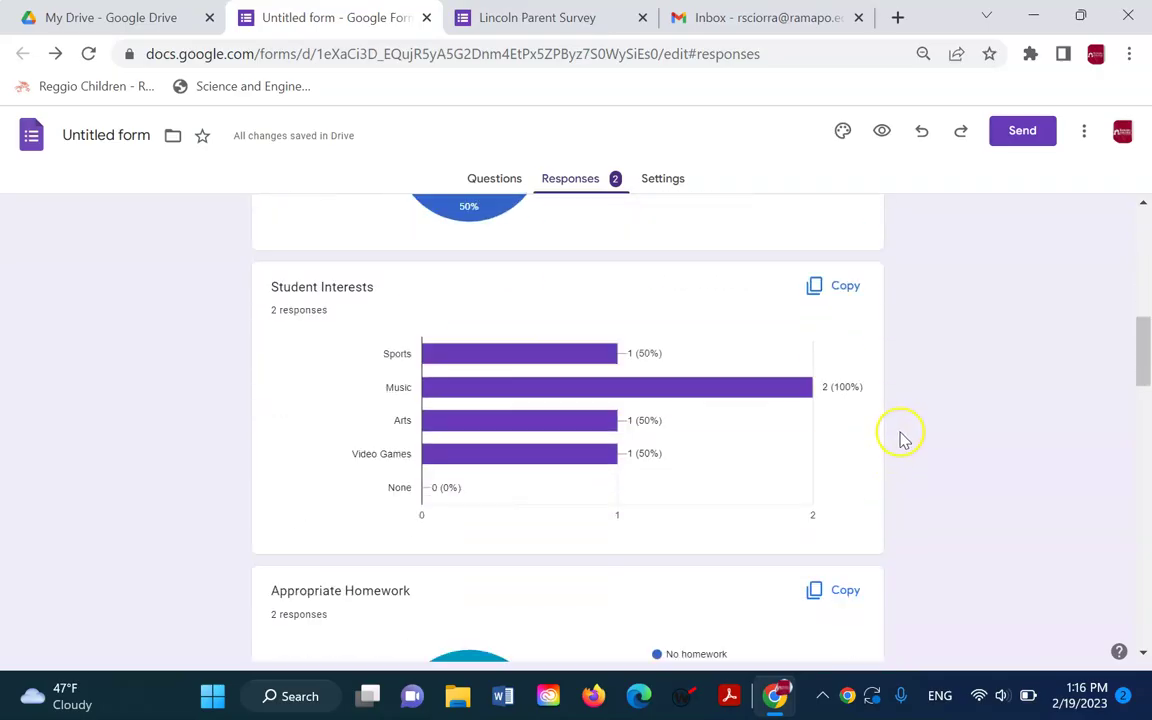
scroll(905, 448, down, 15)
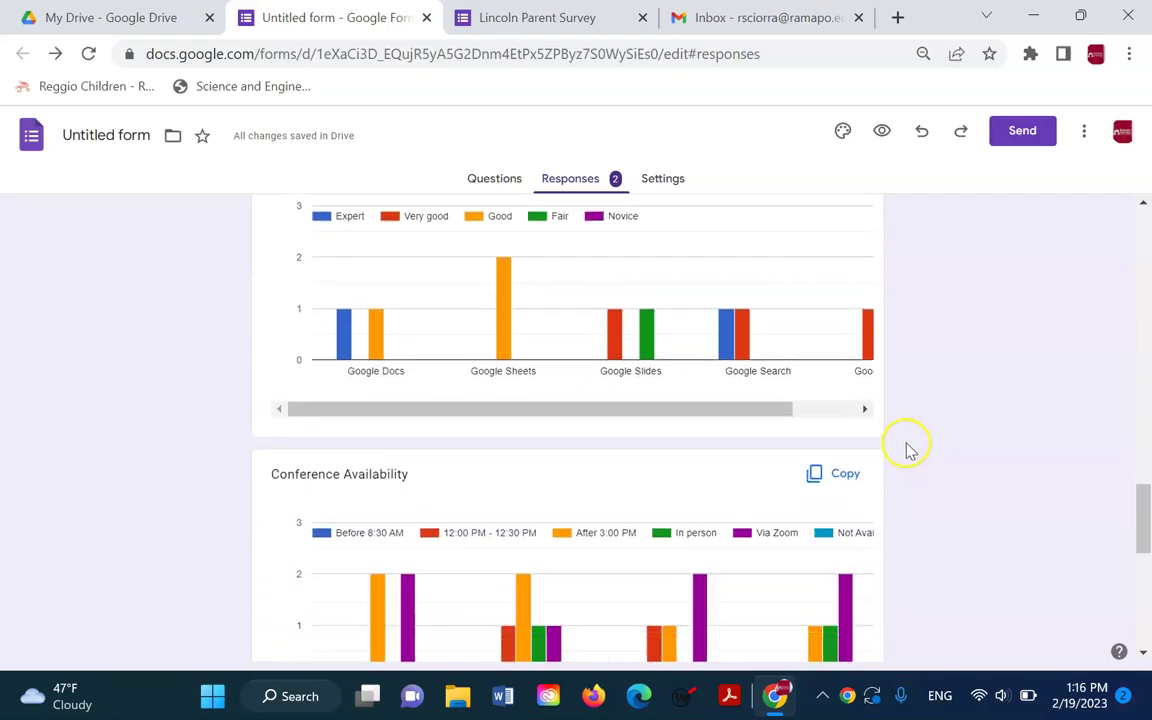
scroll(910, 450, down, 1)
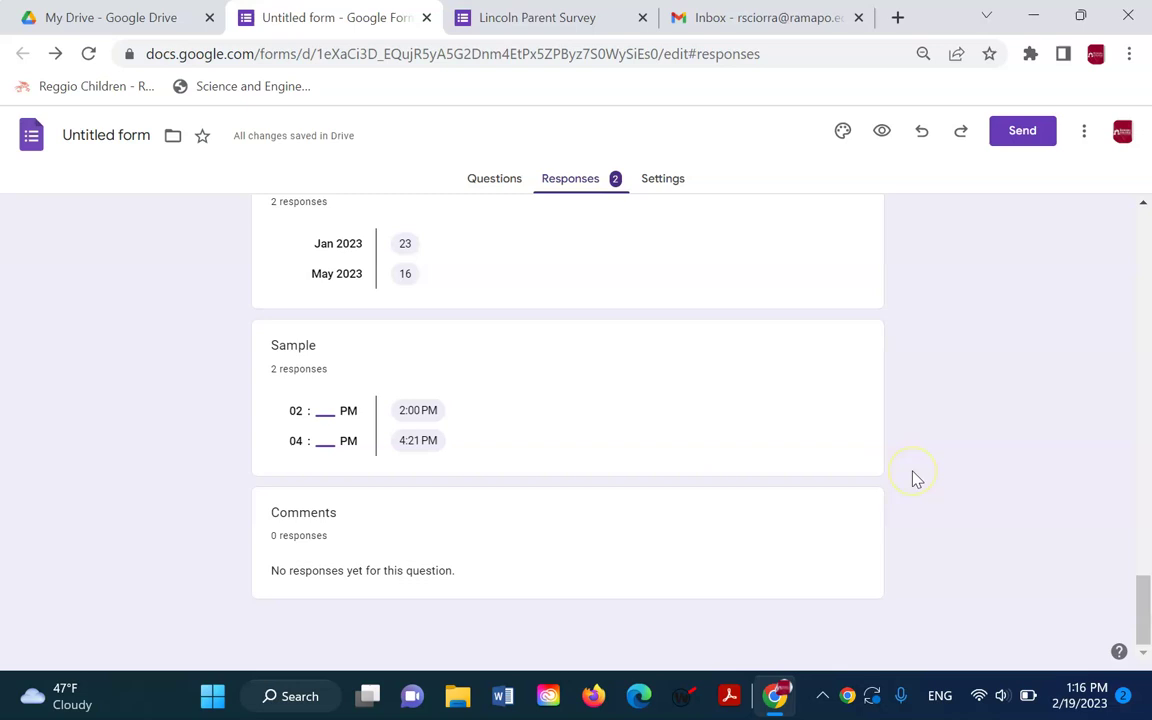
scroll(915, 478, up, 20)
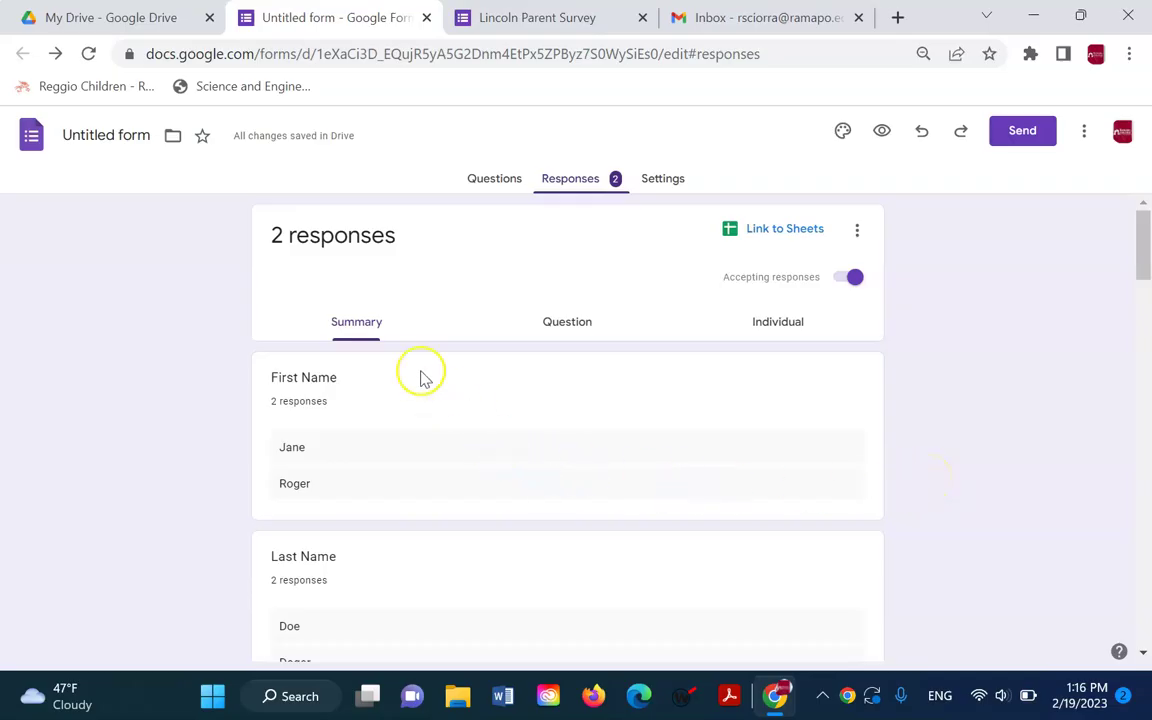
Step: View answers by question and open the full response behind a first name's '1 response' link
click(553, 338)
scroll(620, 470, down, 2)
scroll(632, 488, down, 1)
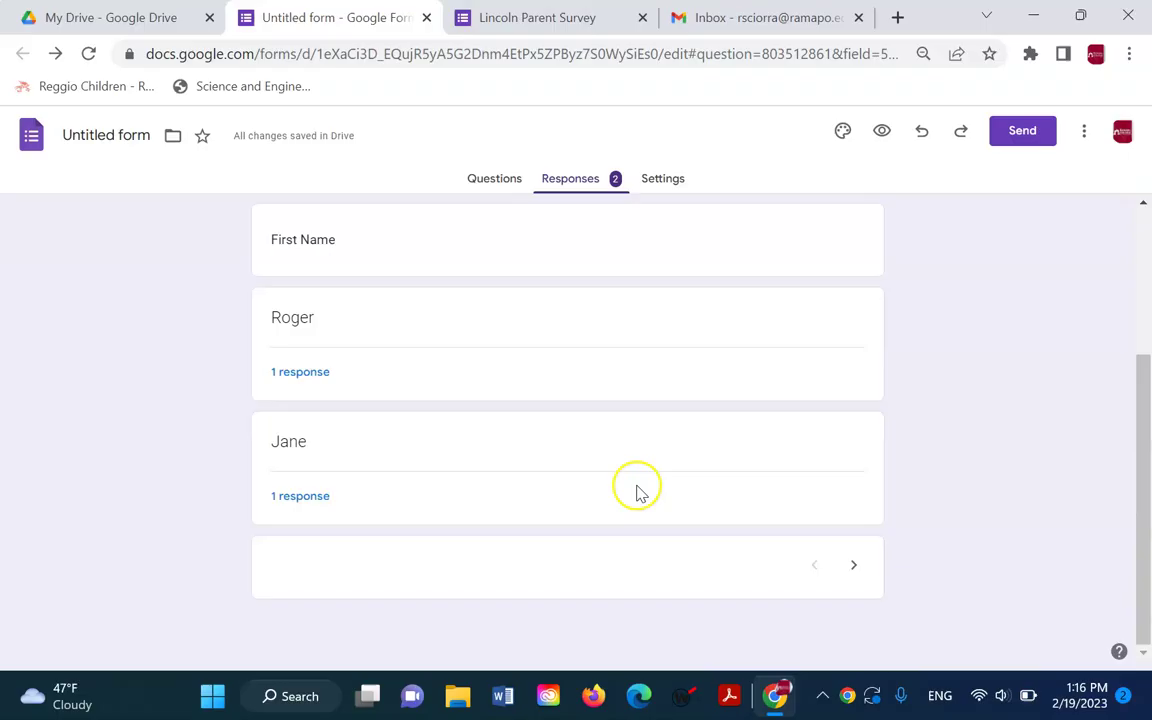
click(307, 370)
click(320, 420)
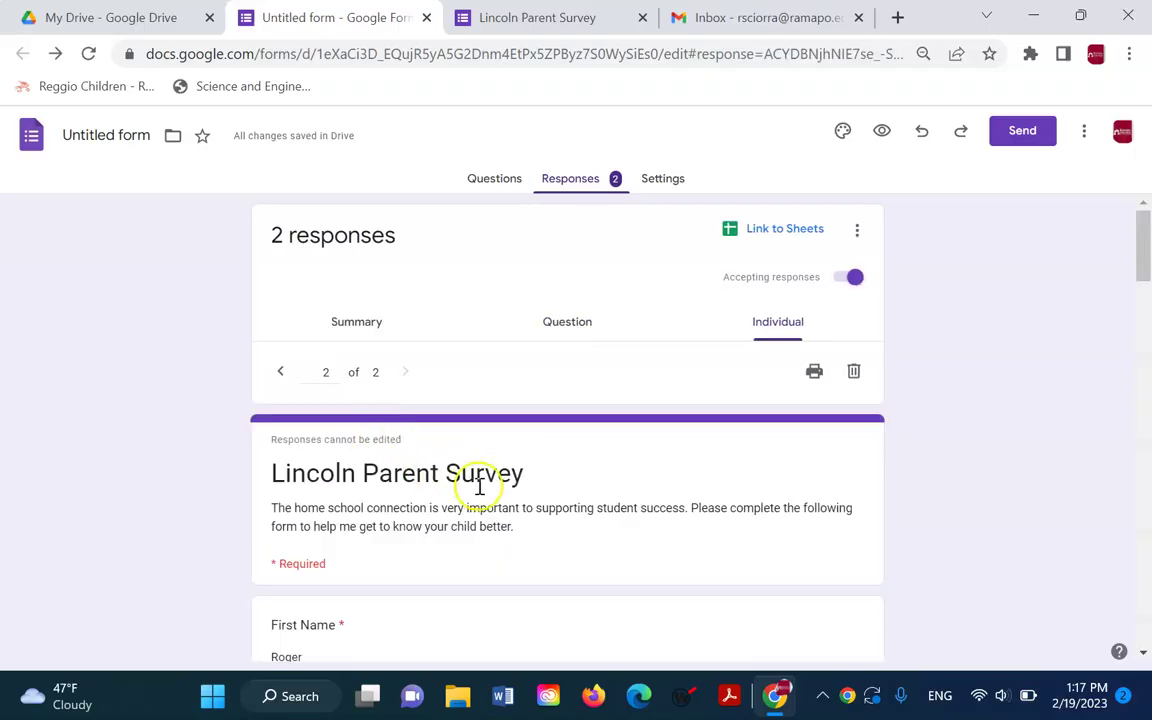
scroll(480, 490, down, 3)
scroll(497, 508, down, 3)
scroll(496, 500, up, 6)
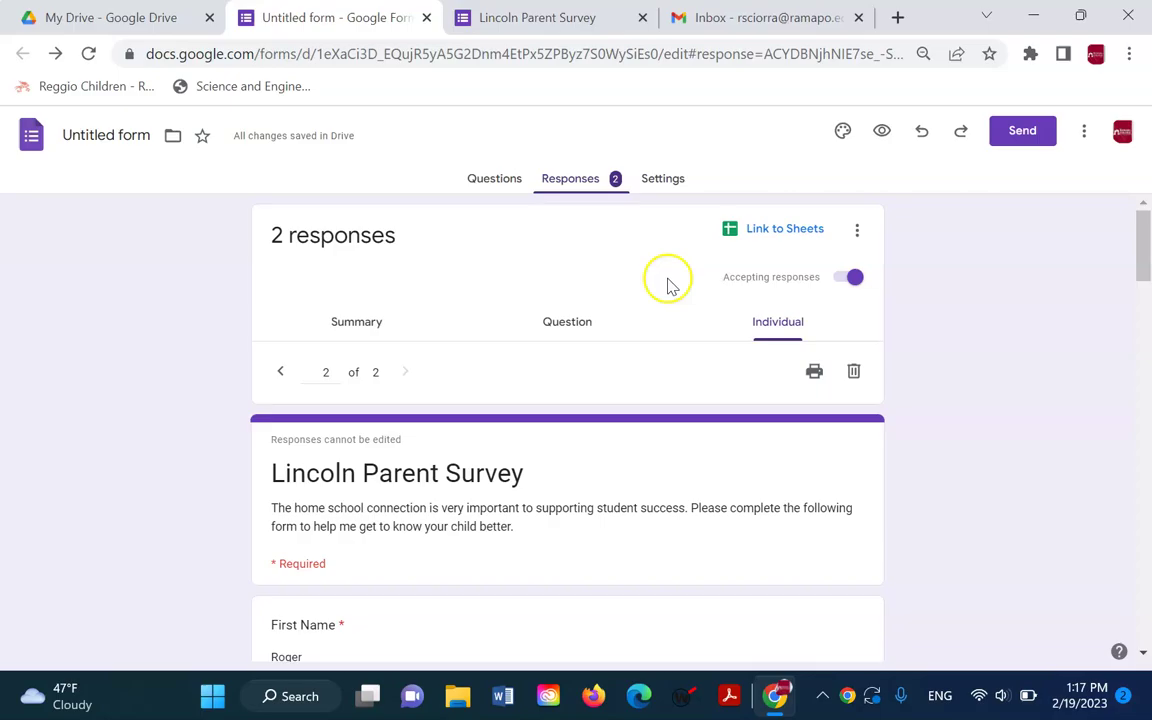
Step: Browse Response 2 in the Individual view, scrolling through all its answers
click(586, 176)
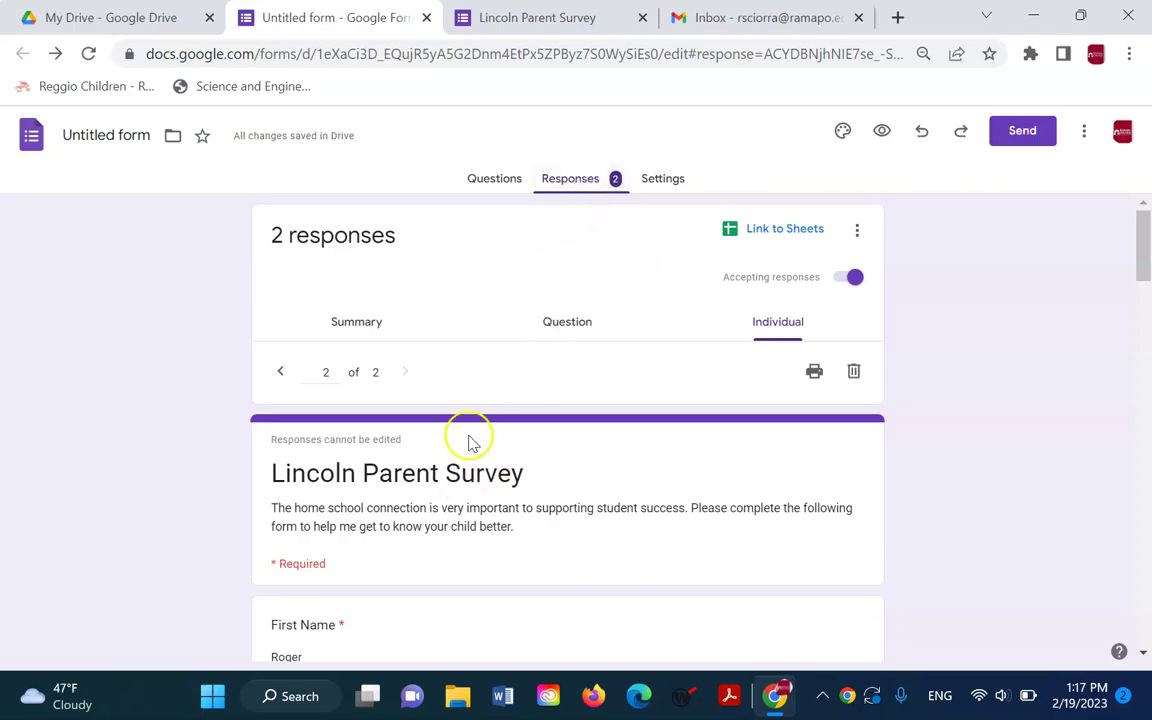
click(782, 325)
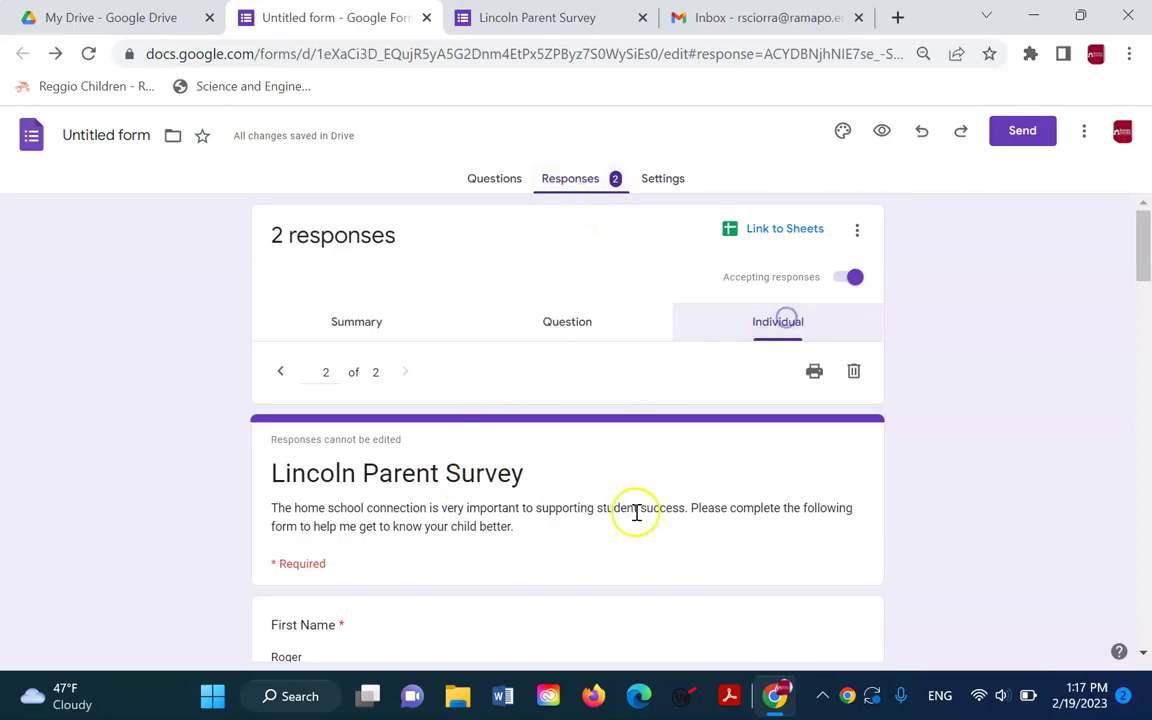
scroll(618, 490, down, 2)
scroll(620, 500, up, 3)
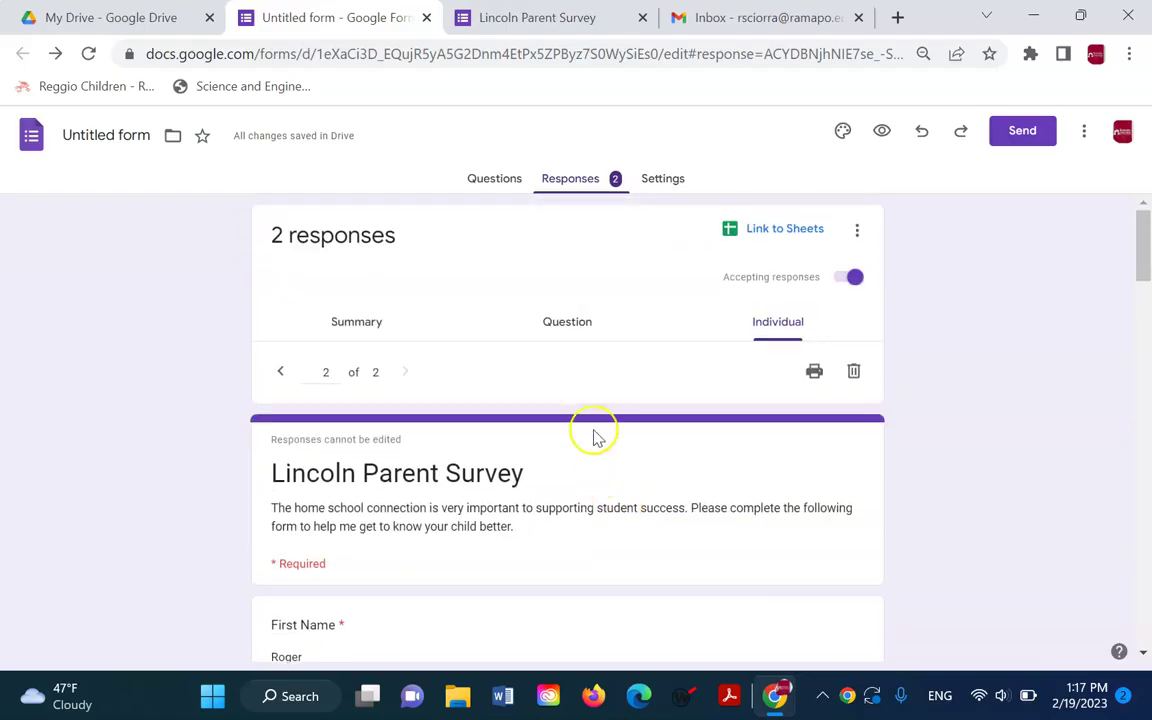
scroll(622, 496, down, 5)
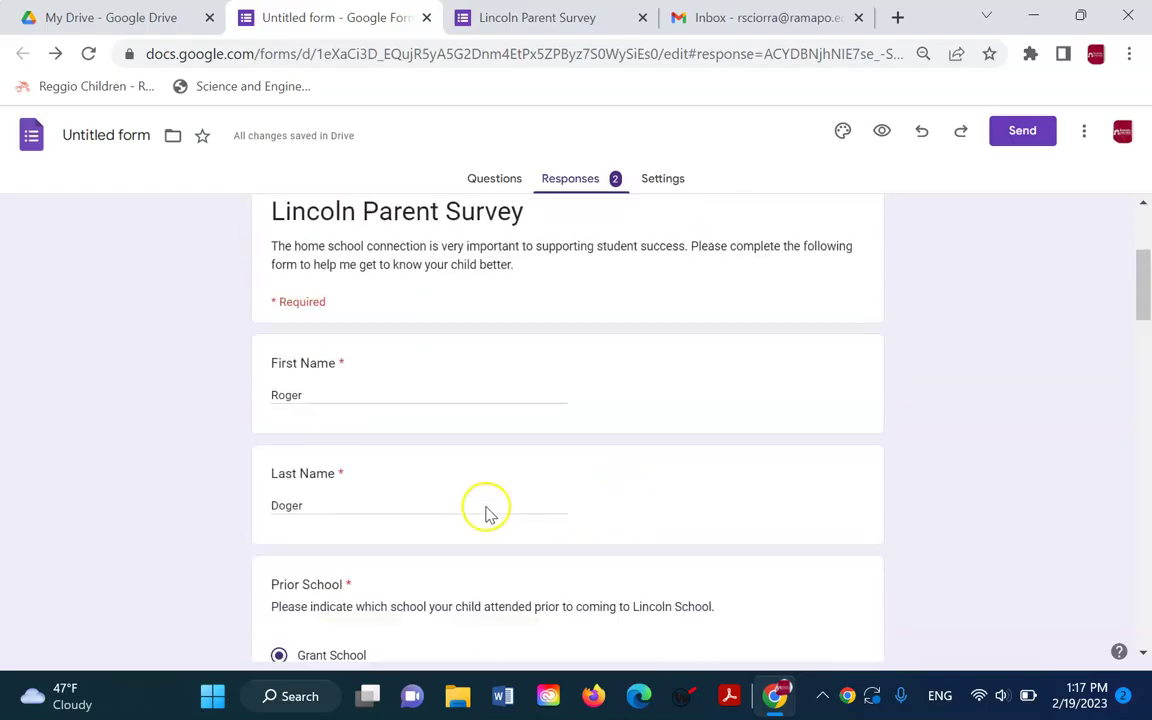
scroll(485, 515, down, 3)
scroll(490, 505, up, 5)
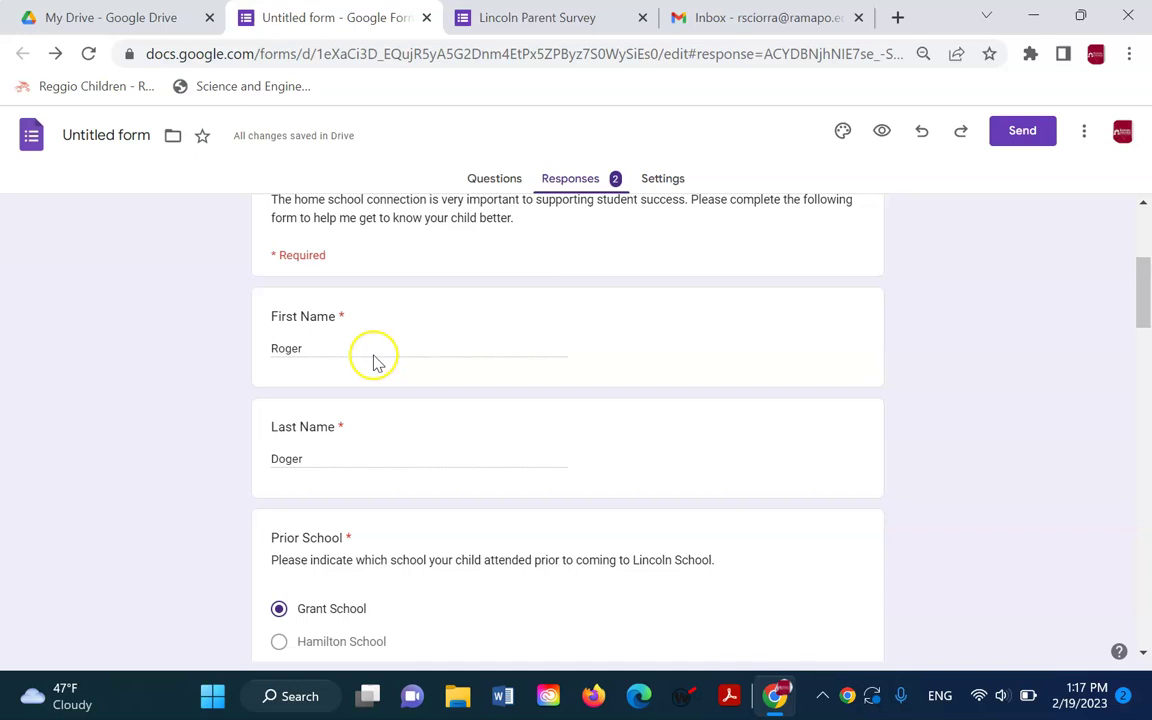
scroll(600, 560, down, 10)
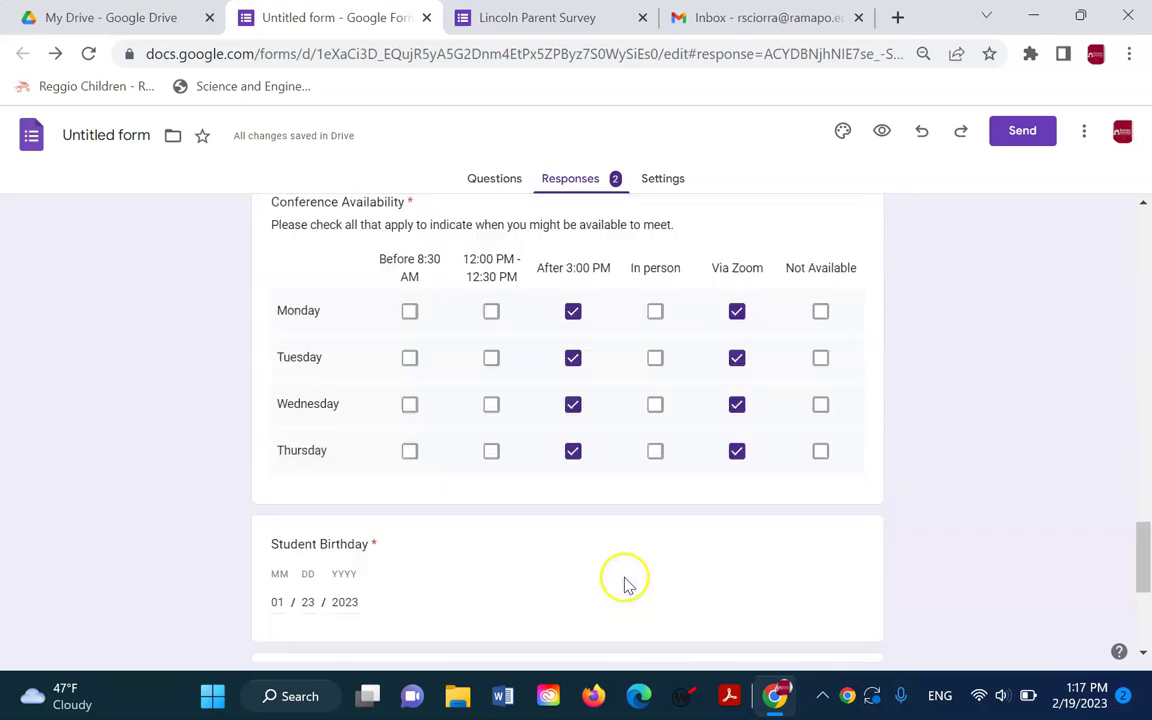
scroll(625, 575, up, 4)
scroll(632, 566, up, 10)
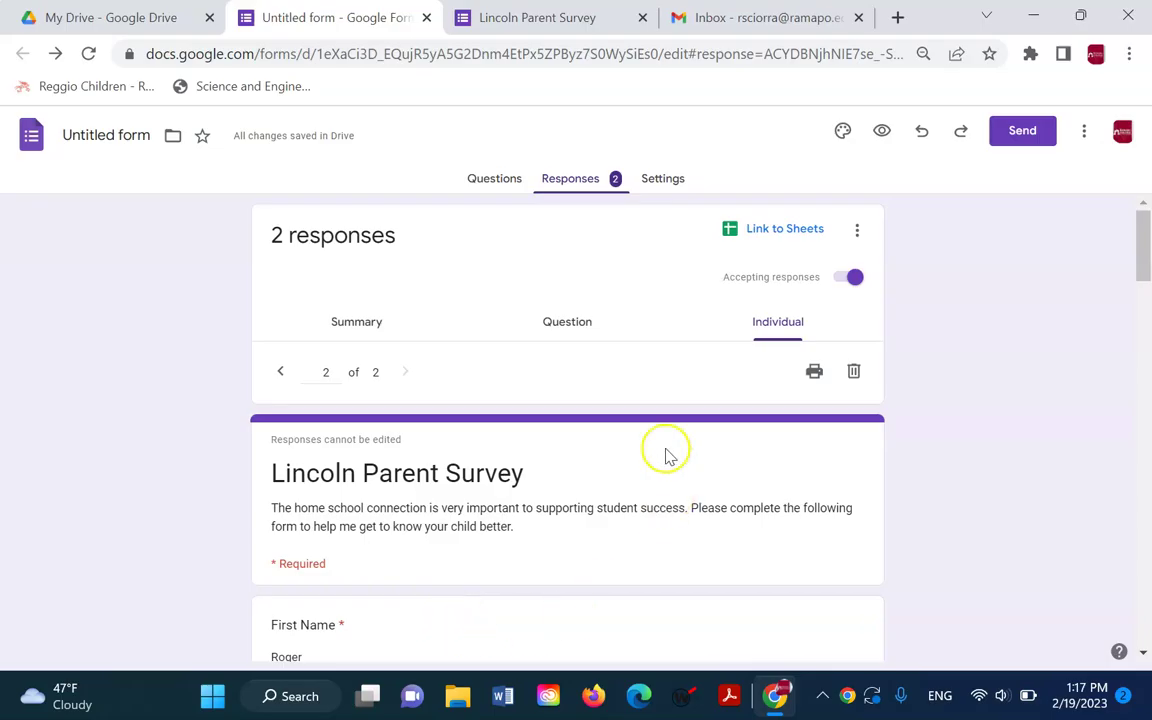
Step: Send responses to a newly created spreadsheet via Select destination for responses and open it in Sheets
click(660, 495)
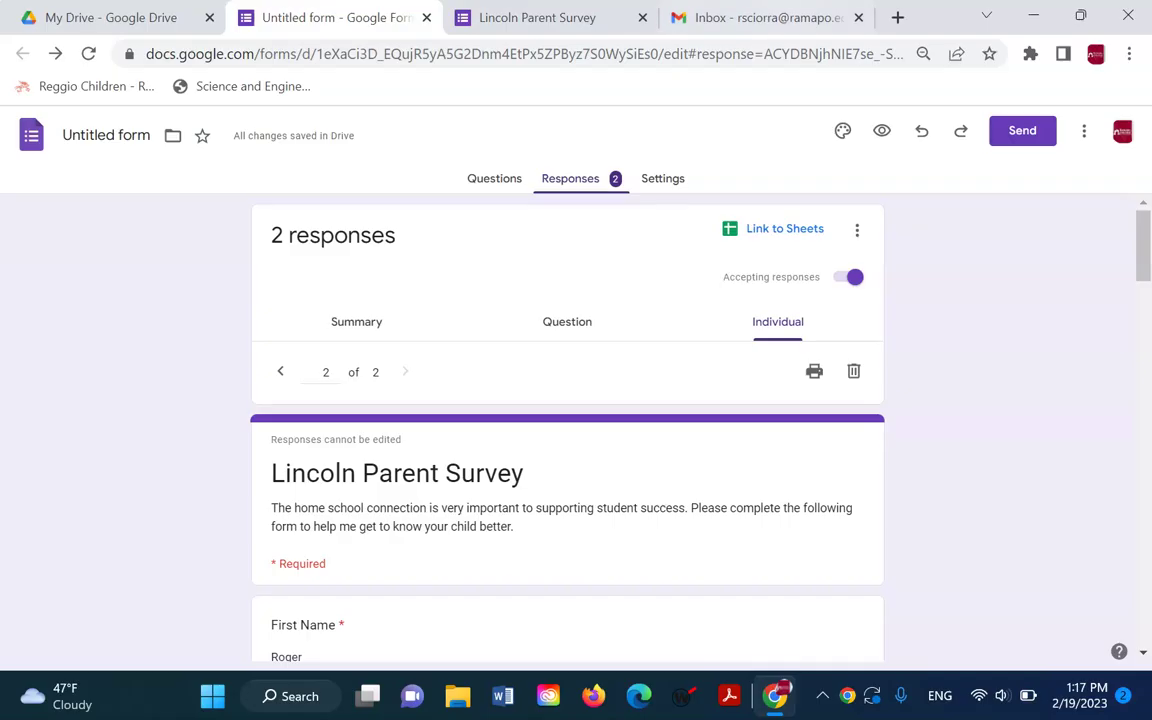
click(858, 240)
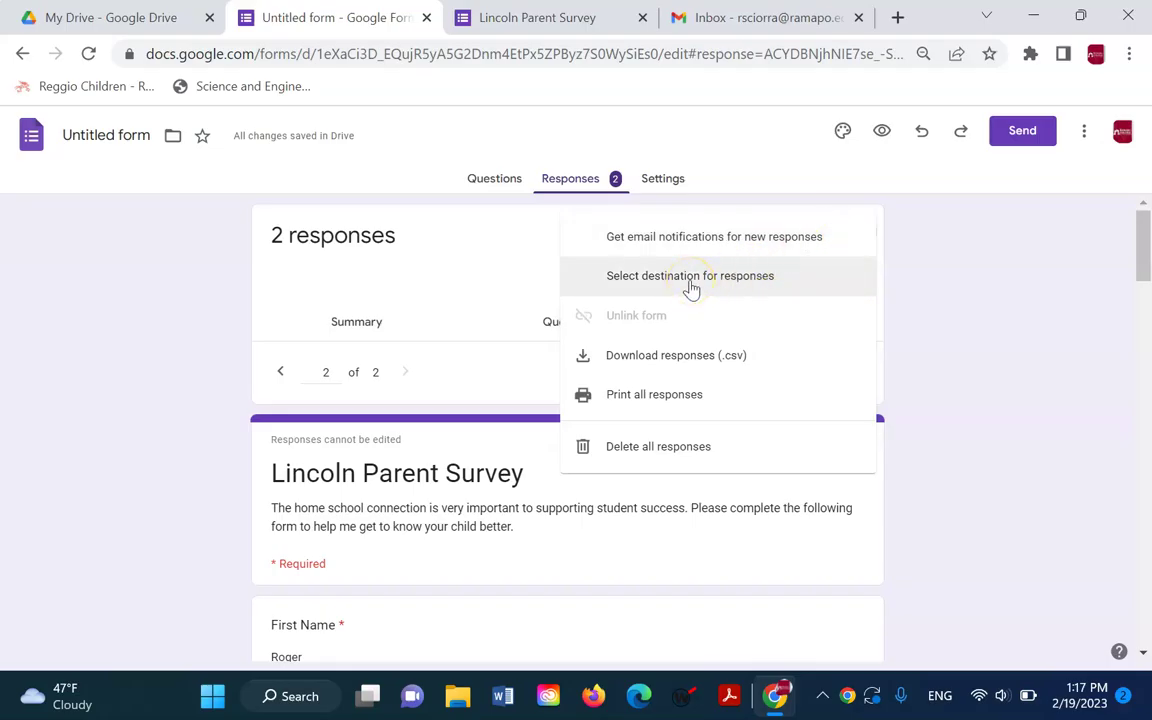
click(972, 300)
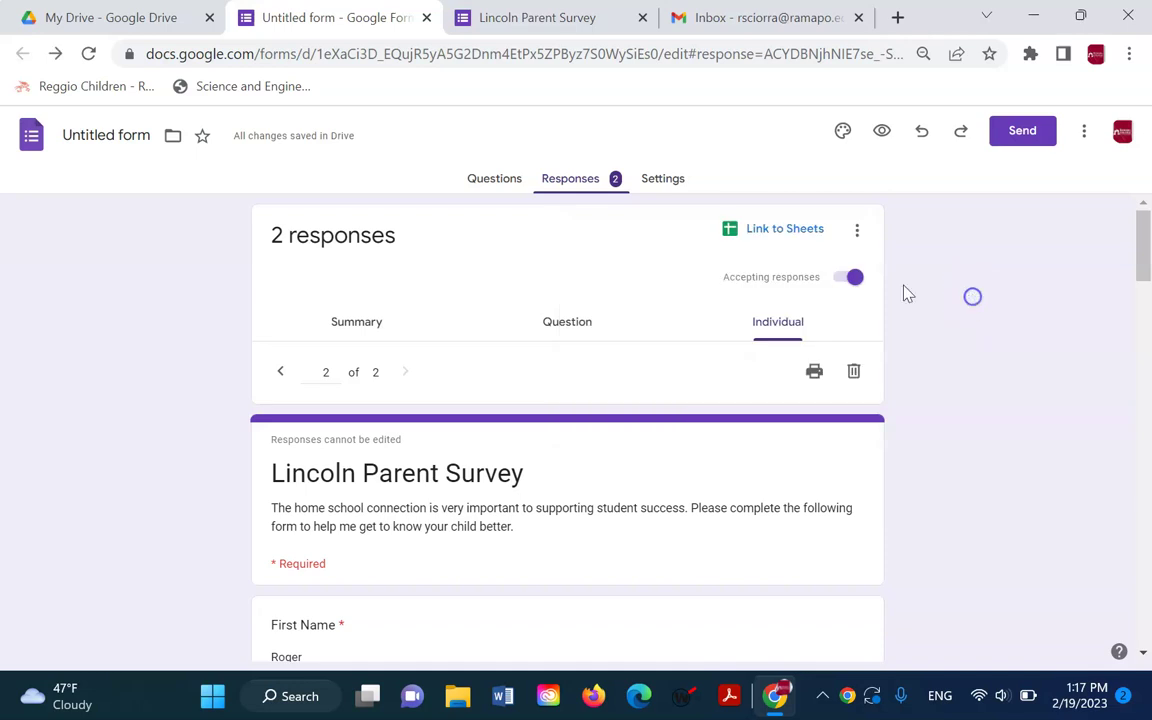
click(730, 231)
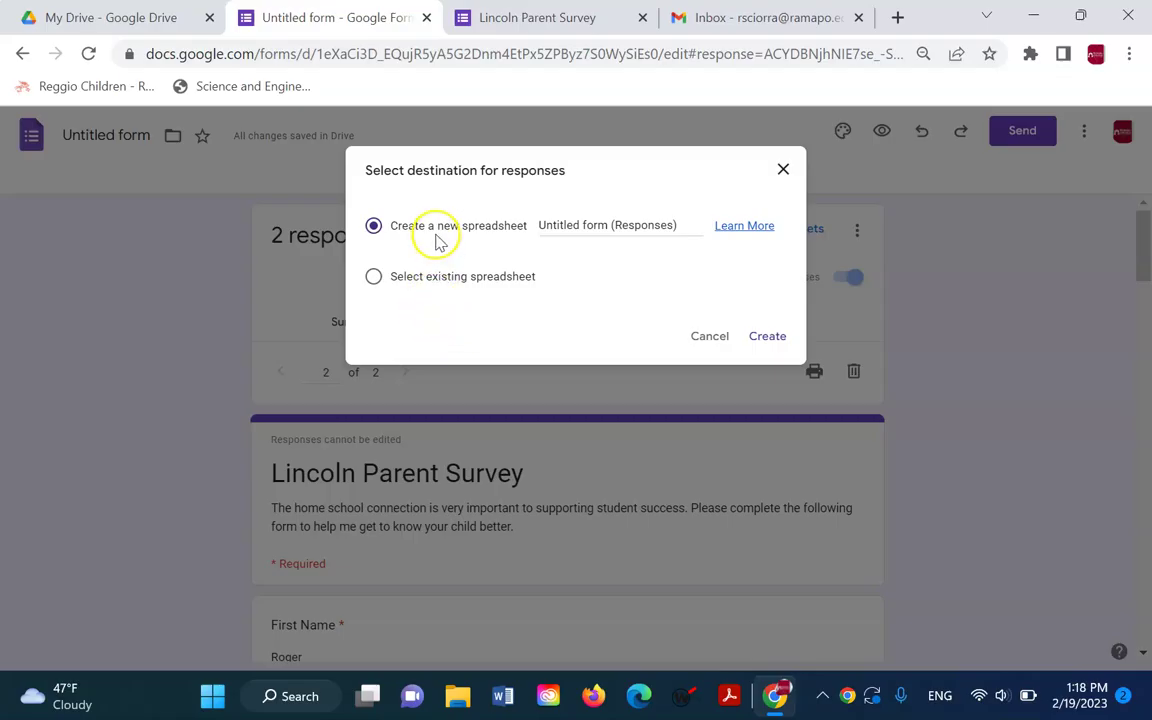
click(709, 337)
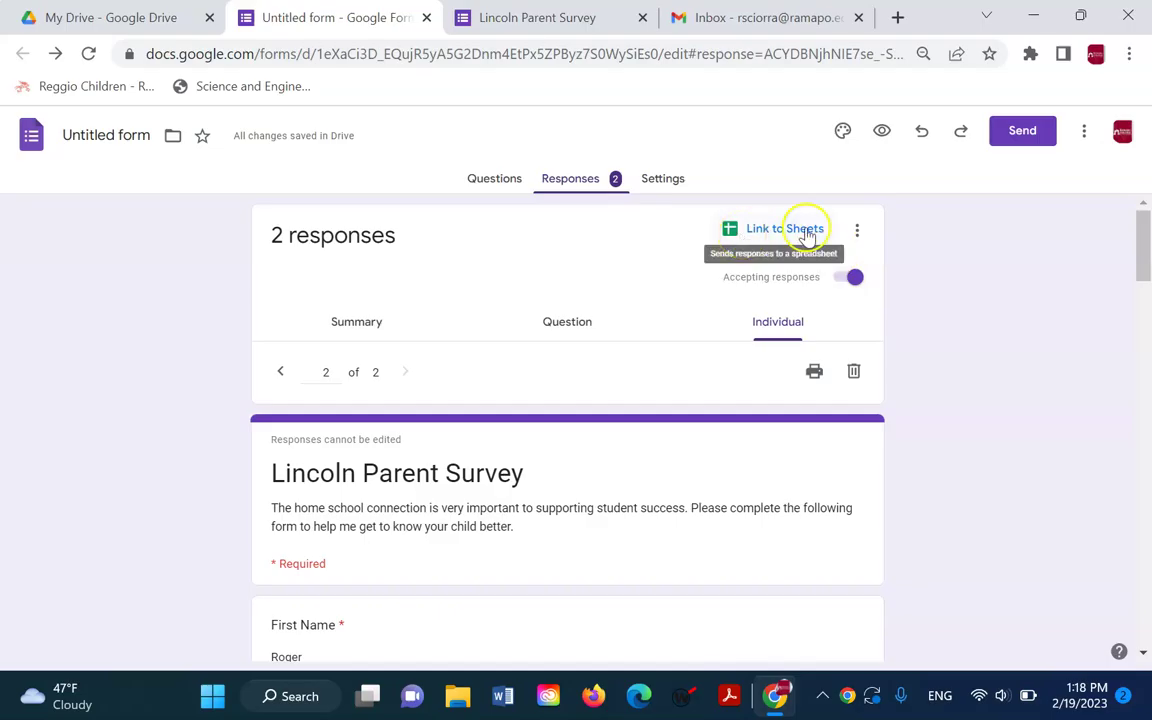
click(857, 230)
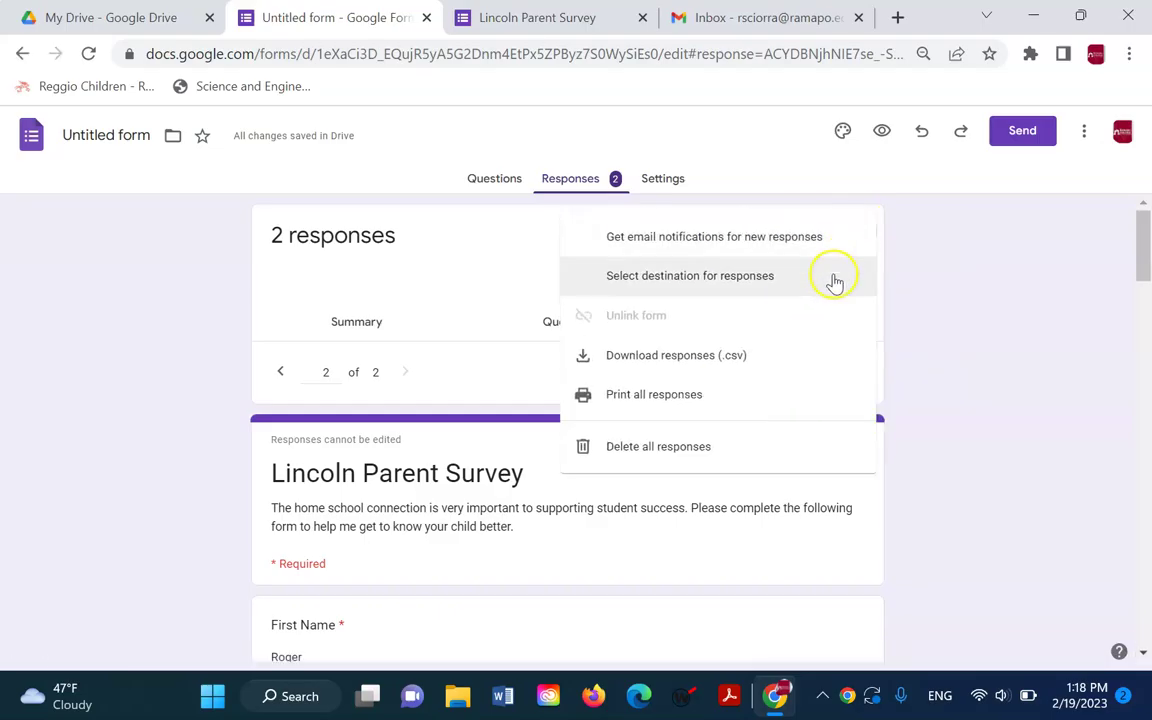
click(832, 280)
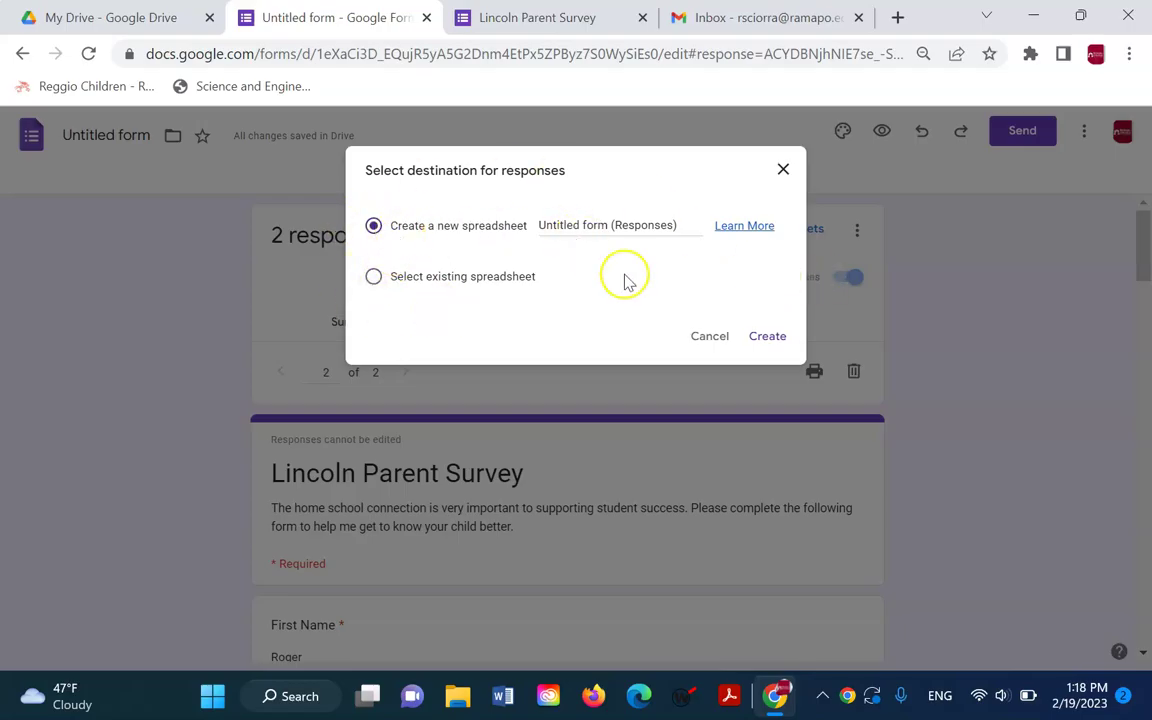
click(758, 342)
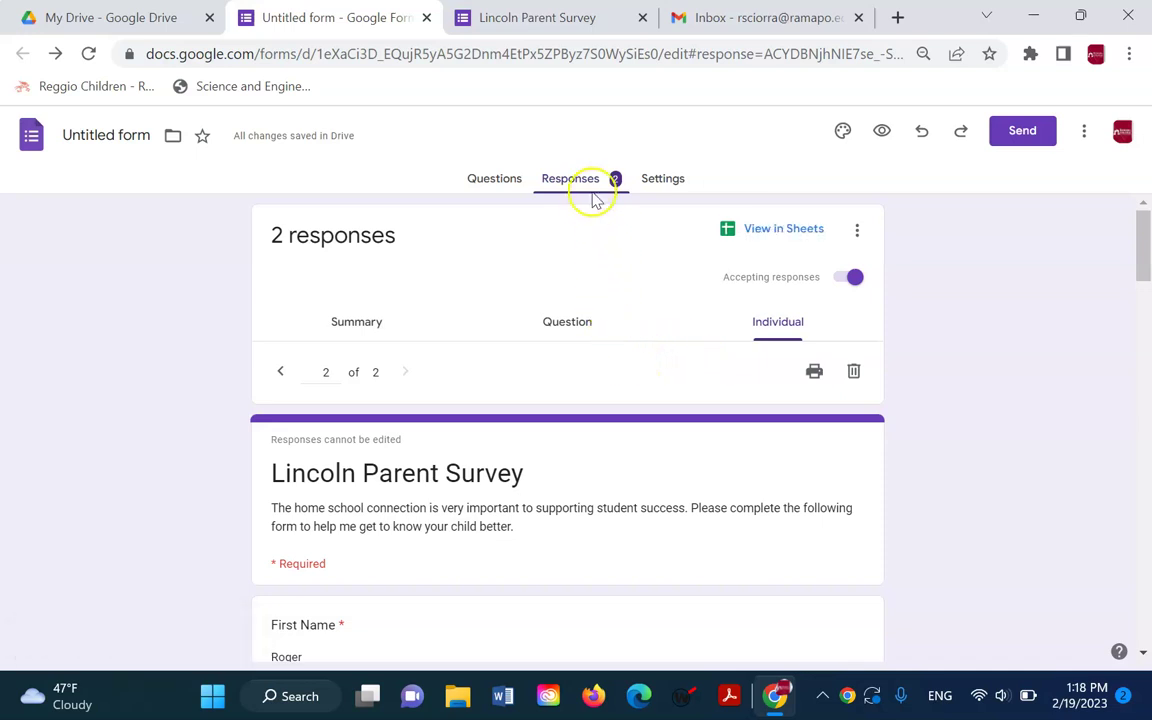
click(731, 234)
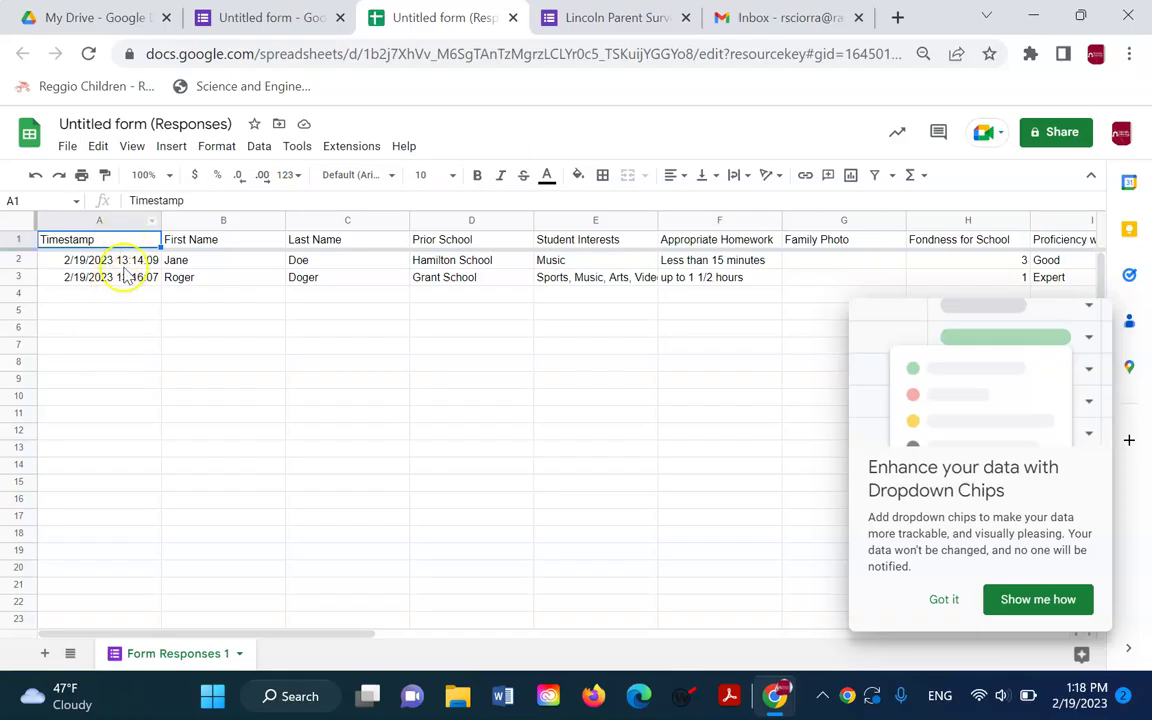
Step: Dismiss the Dropdown Chips tip and scroll across the response columns from Timestamp to Comments
click(942, 600)
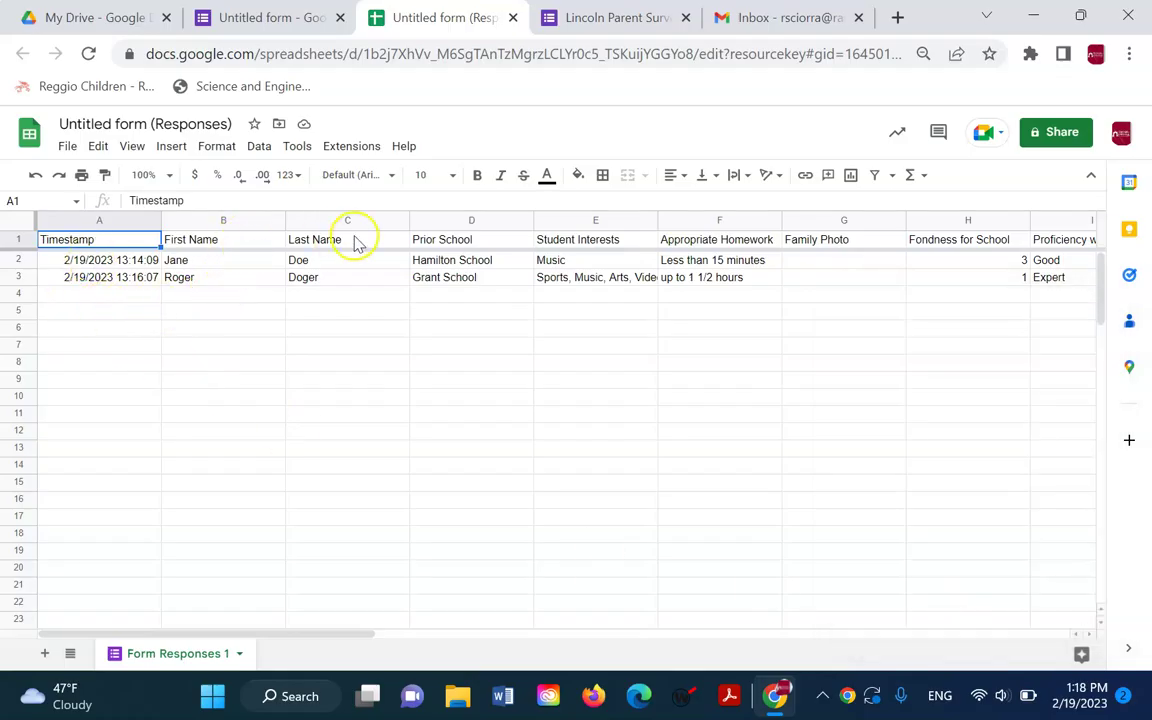
drag(319, 636, 55, 680)
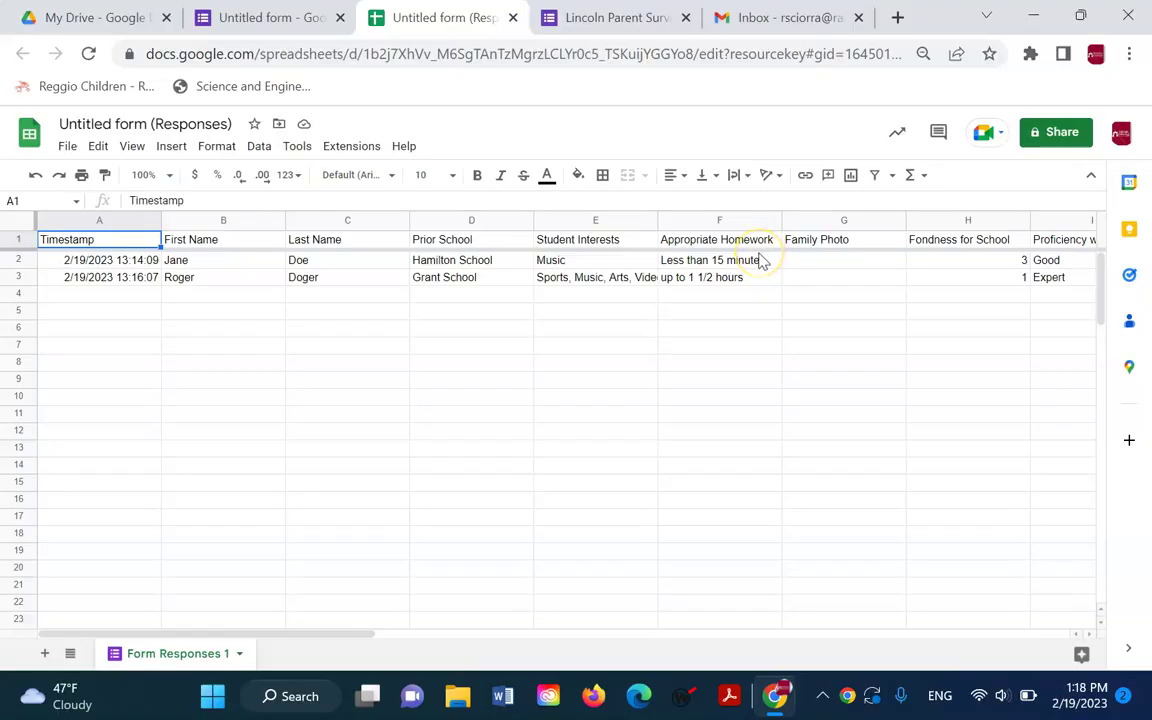
Step: Close the spreadsheet and start a fresh Lincoln Parent Survey response at the first name field
click(509, 17)
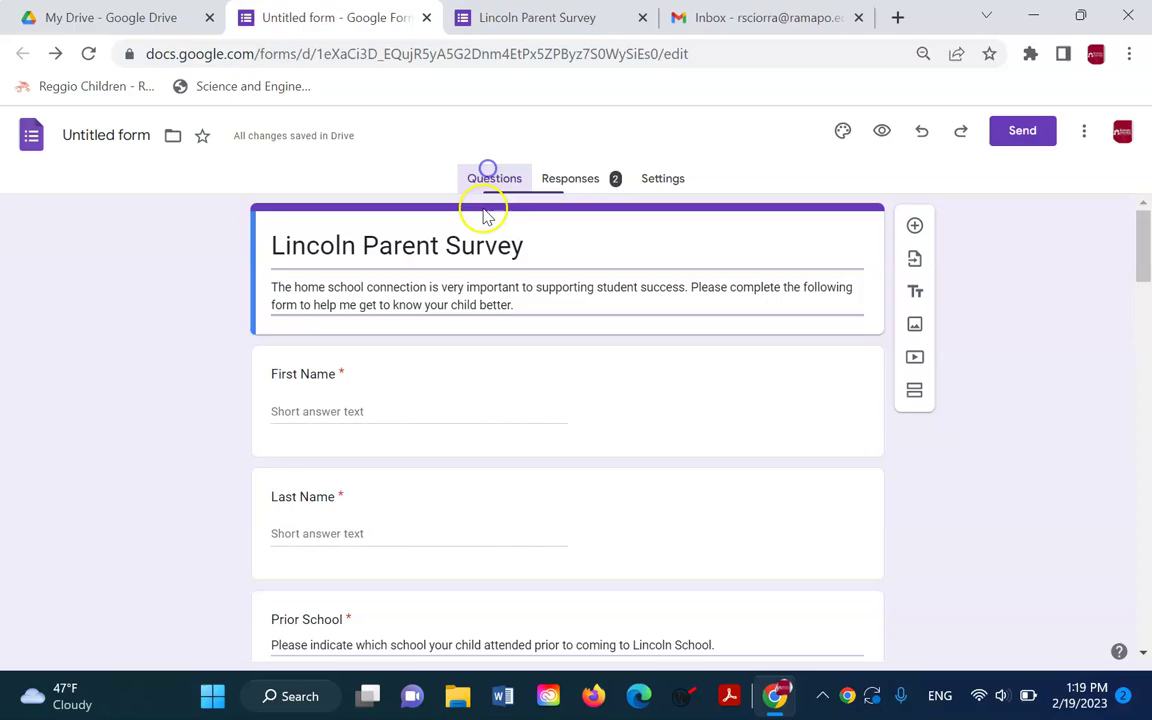
click(537, 17)
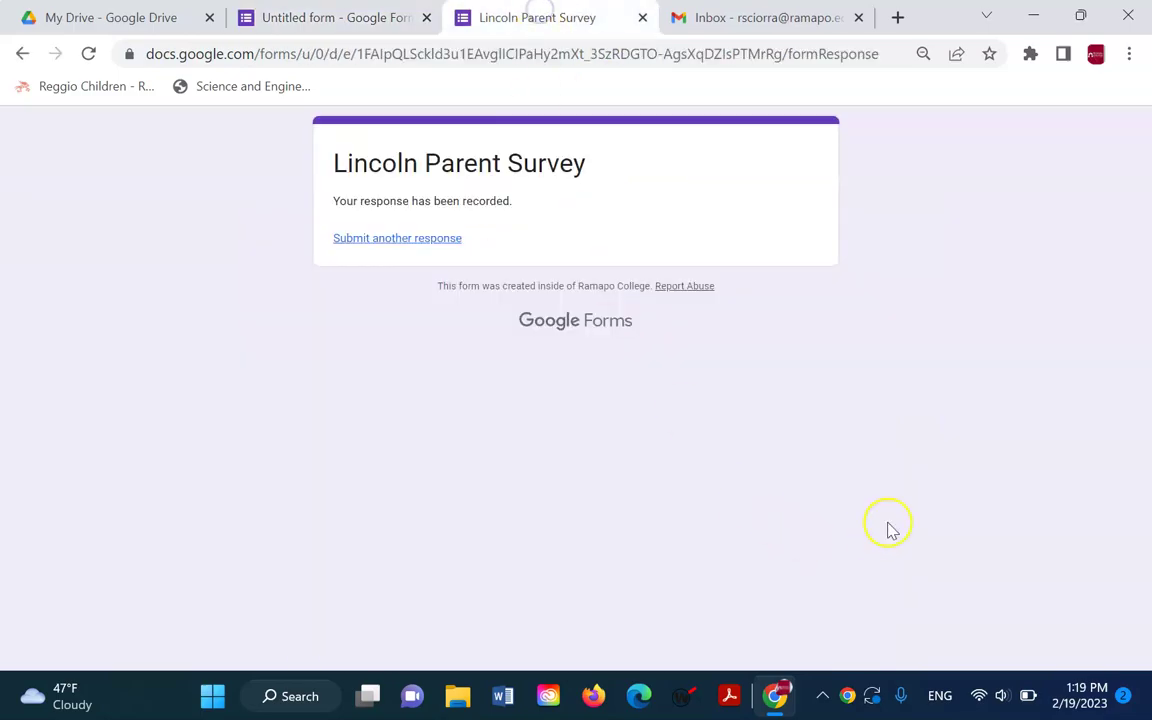
click(414, 240)
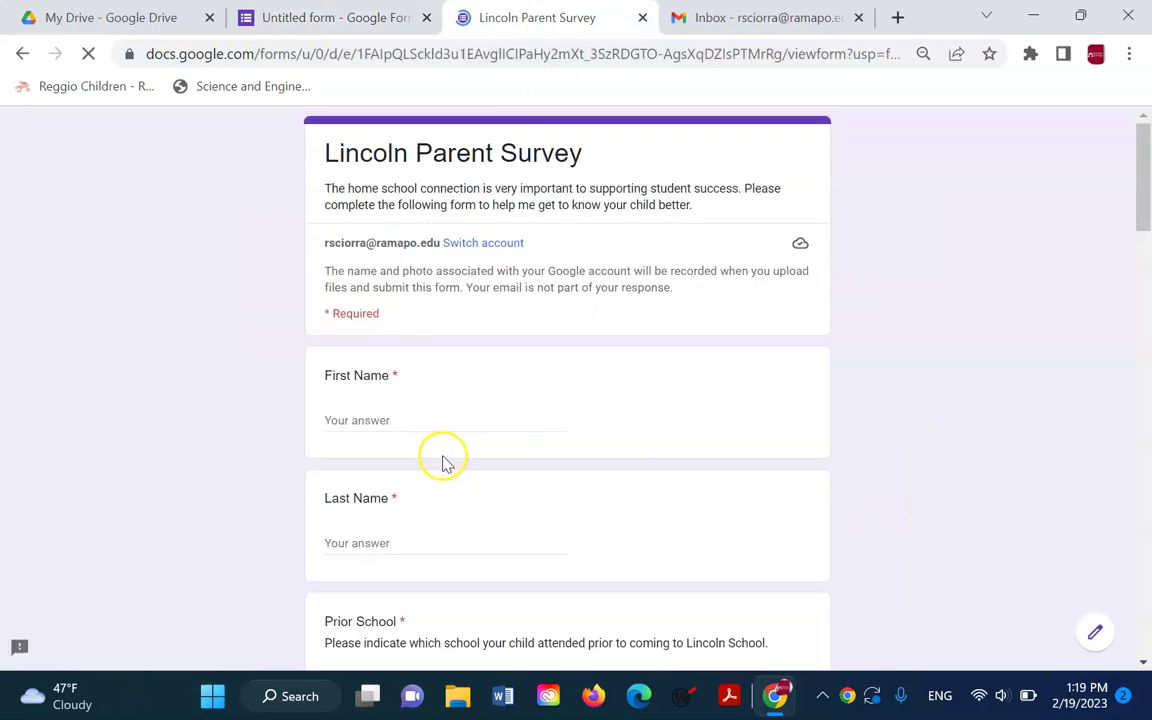
click(400, 418)
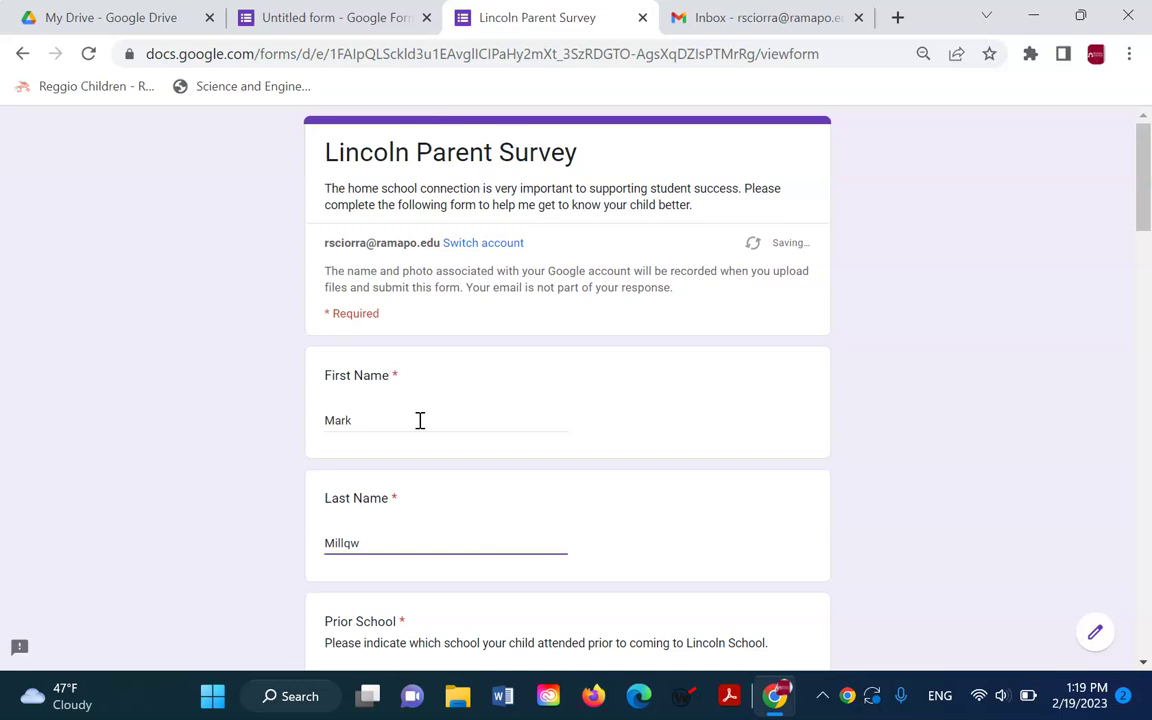
Step: Choose Hamilton School, interests None, 45 minutes to 1 hour of homework, and school fondness 2
scroll(640, 450, down, 3)
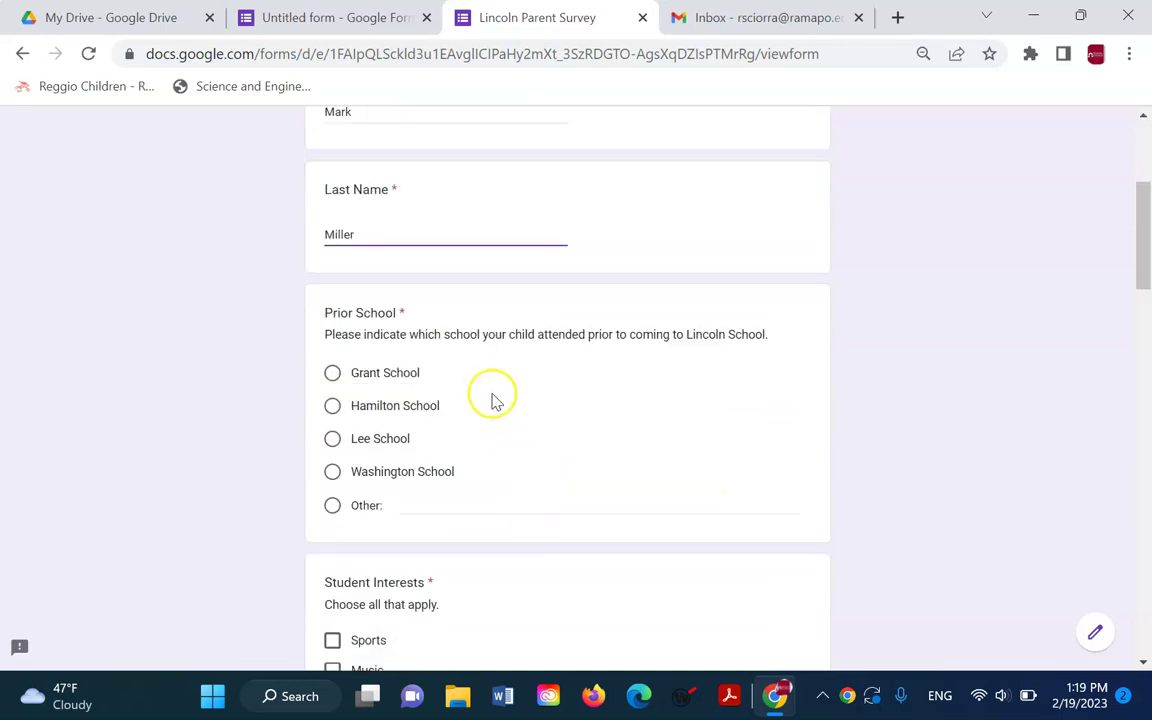
click(362, 404)
scroll(380, 470, down, 2)
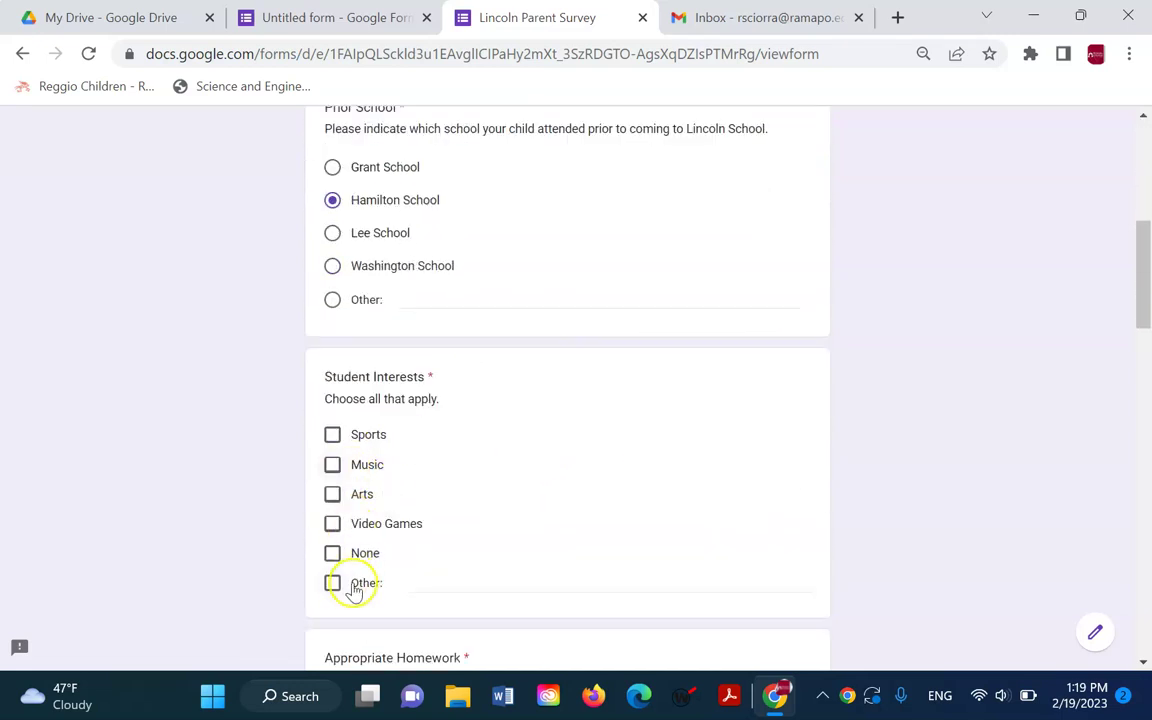
click(332, 553)
scroll(458, 572, down, 3)
click(373, 442)
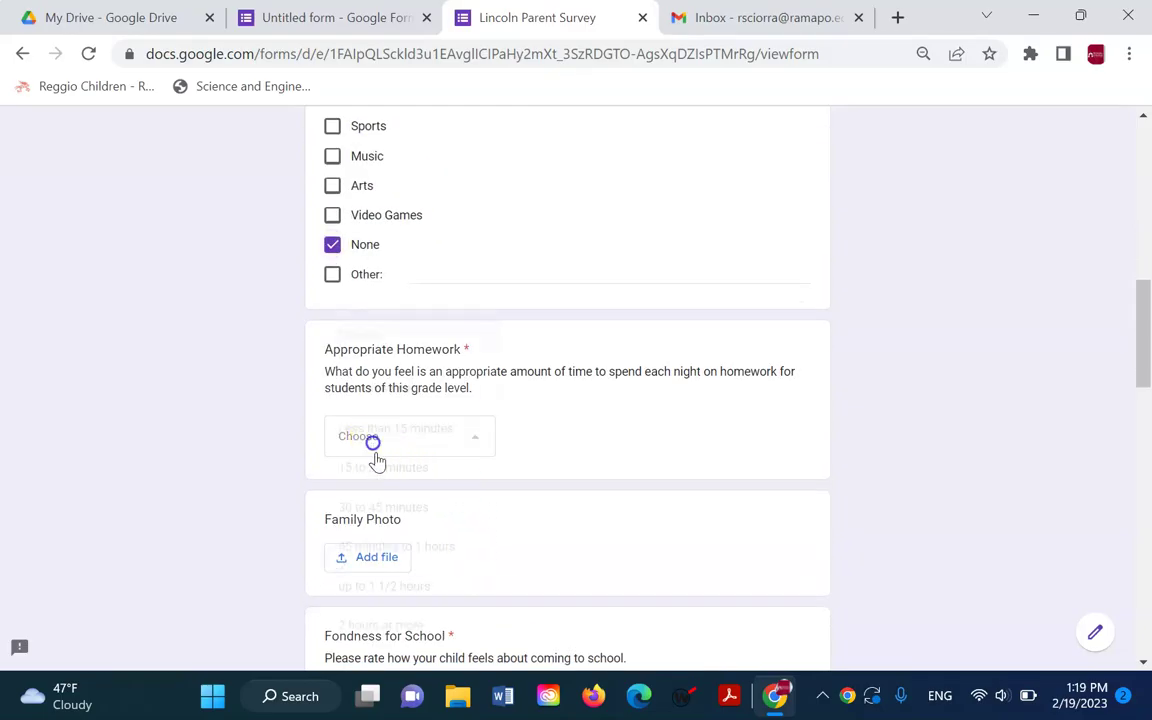
click(411, 545)
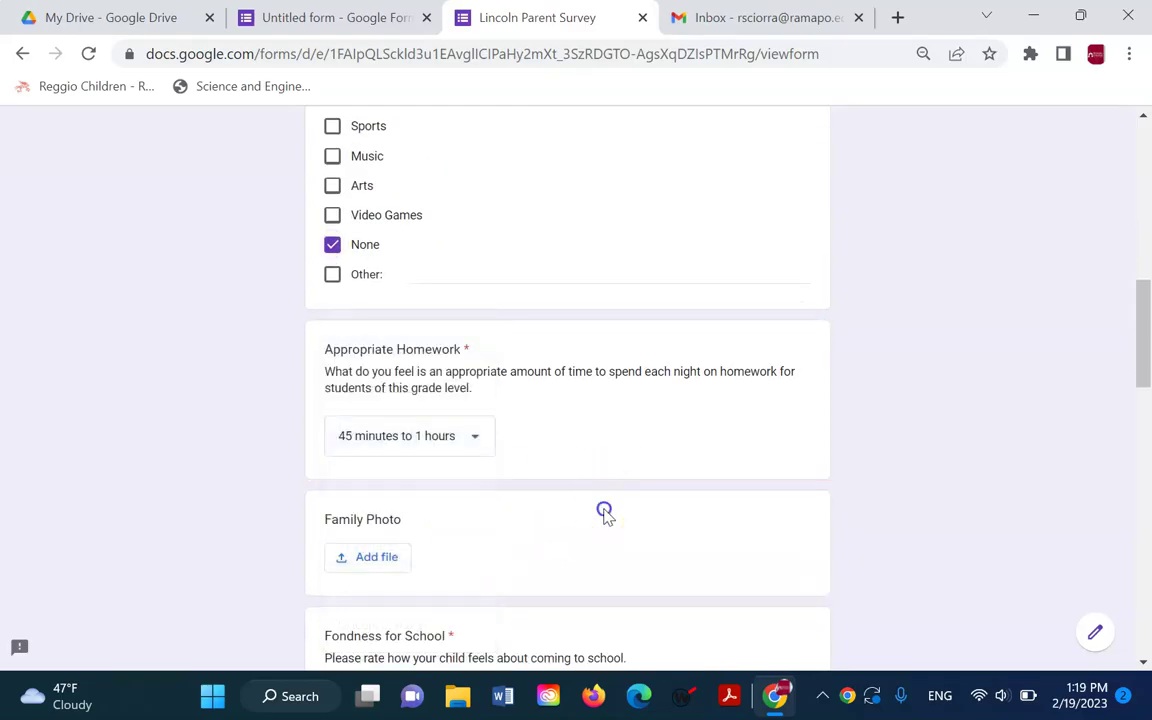
scroll(496, 540, down, 2)
scroll(500, 540, down, 1)
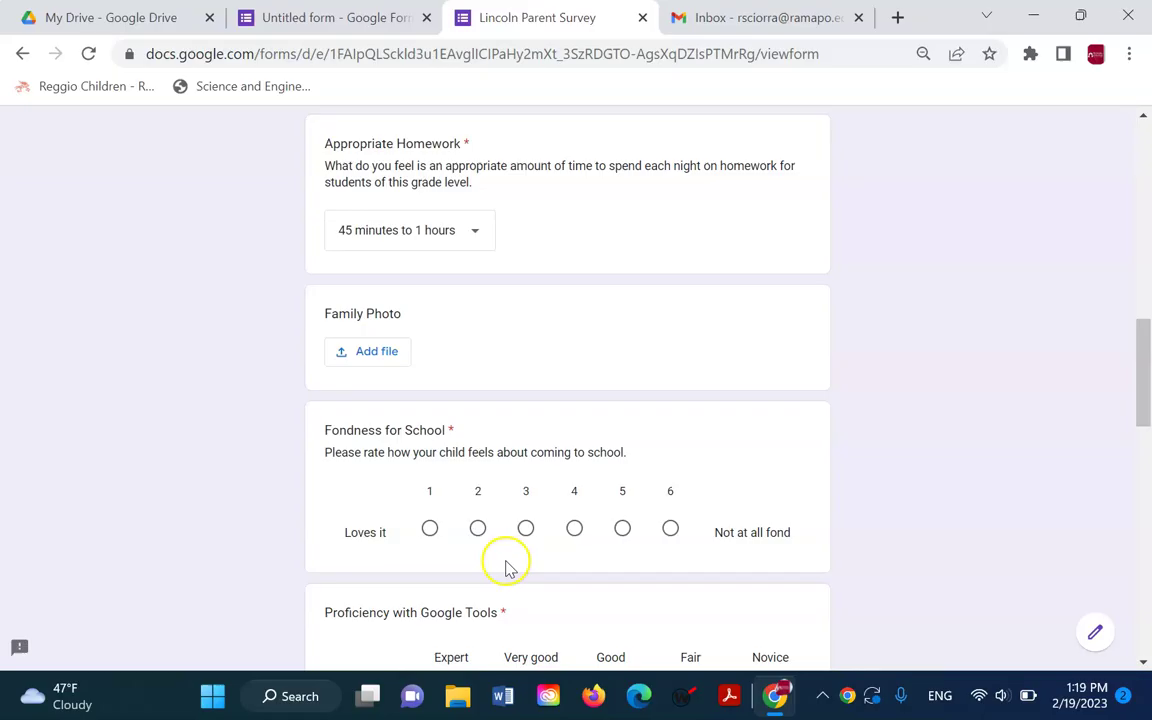
click(476, 518)
Step: Rate proficiency: Docs Good, Sheets Very good, Slides Good, Search Fair, Forms Novice
scroll(563, 566, down, 3)
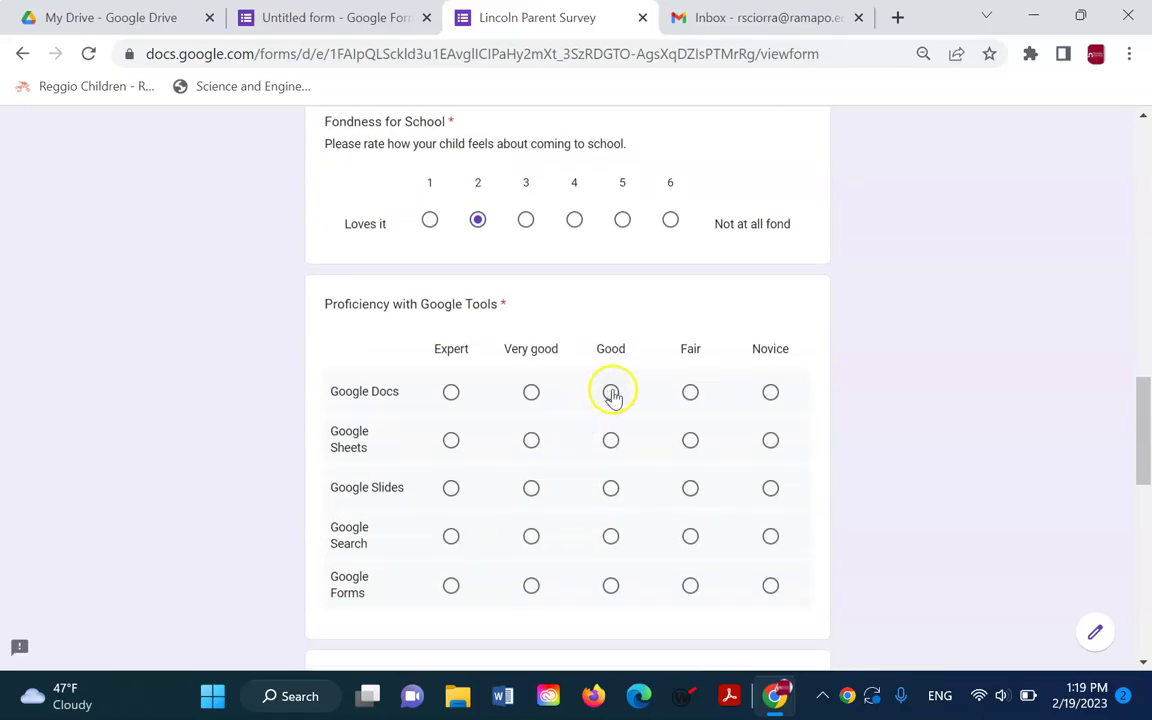
click(610, 392)
click(530, 447)
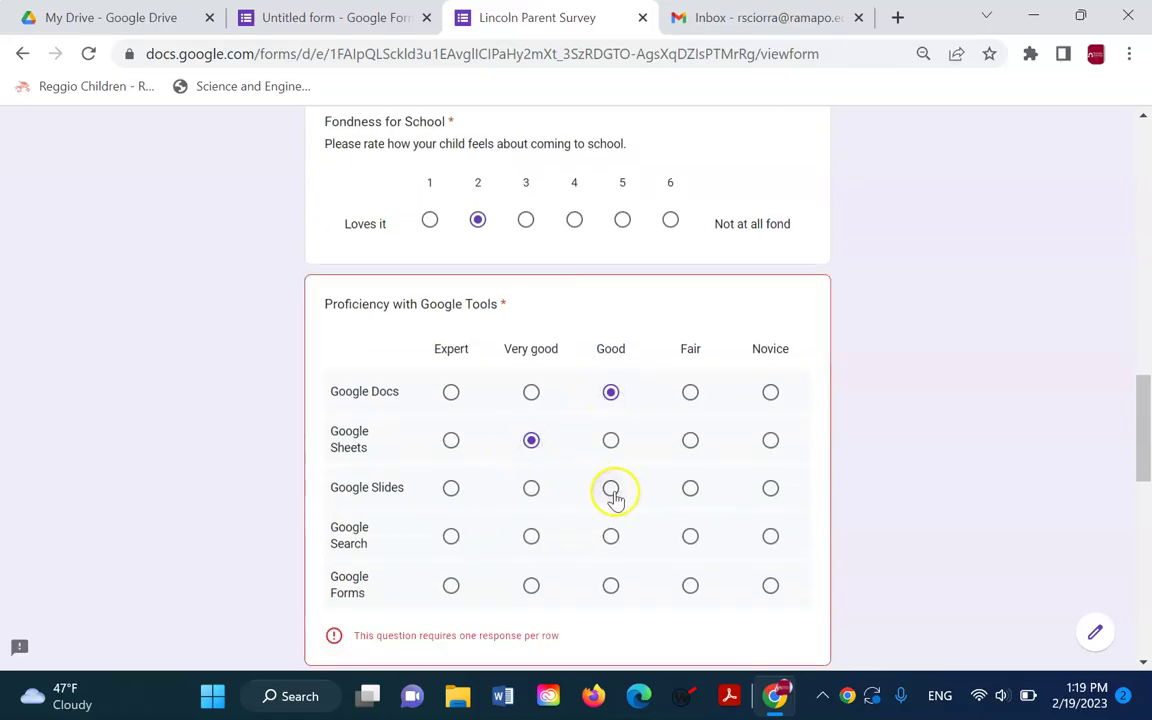
click(611, 490)
click(691, 538)
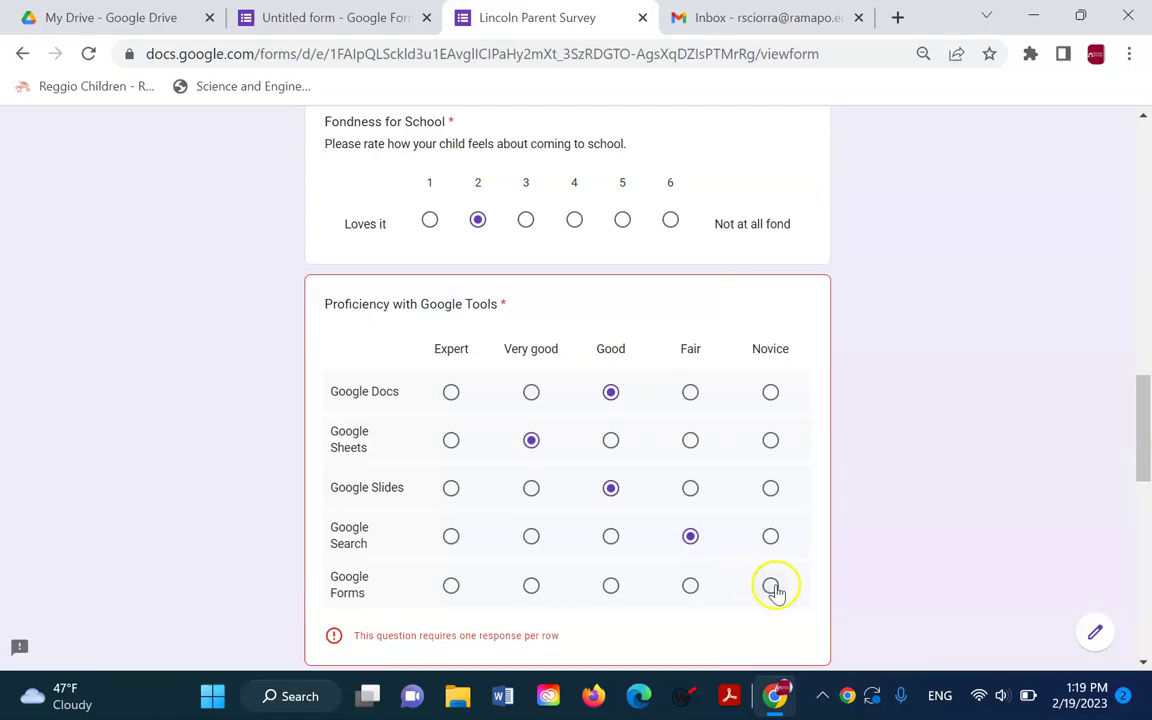
click(770, 586)
Step: Mark Monday–Wednesday Not Available and Thursday as In person and After 3:00 PM
scroll(722, 578, down, 5)
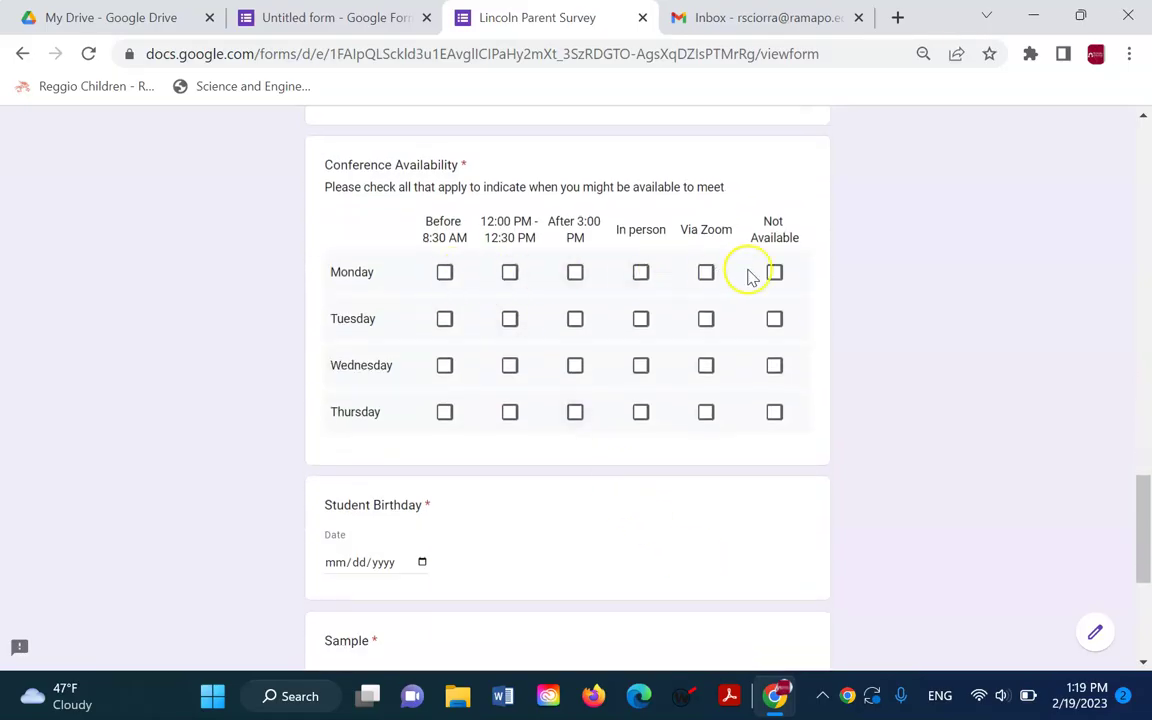
click(774, 272)
click(774, 318)
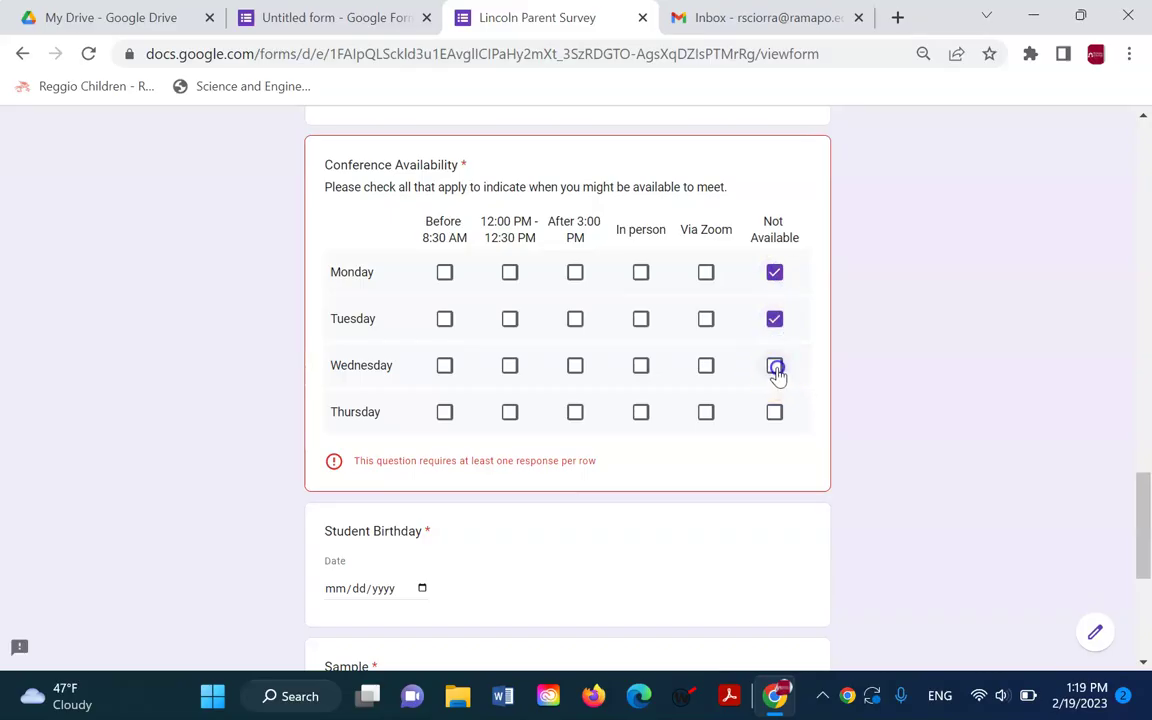
click(776, 367)
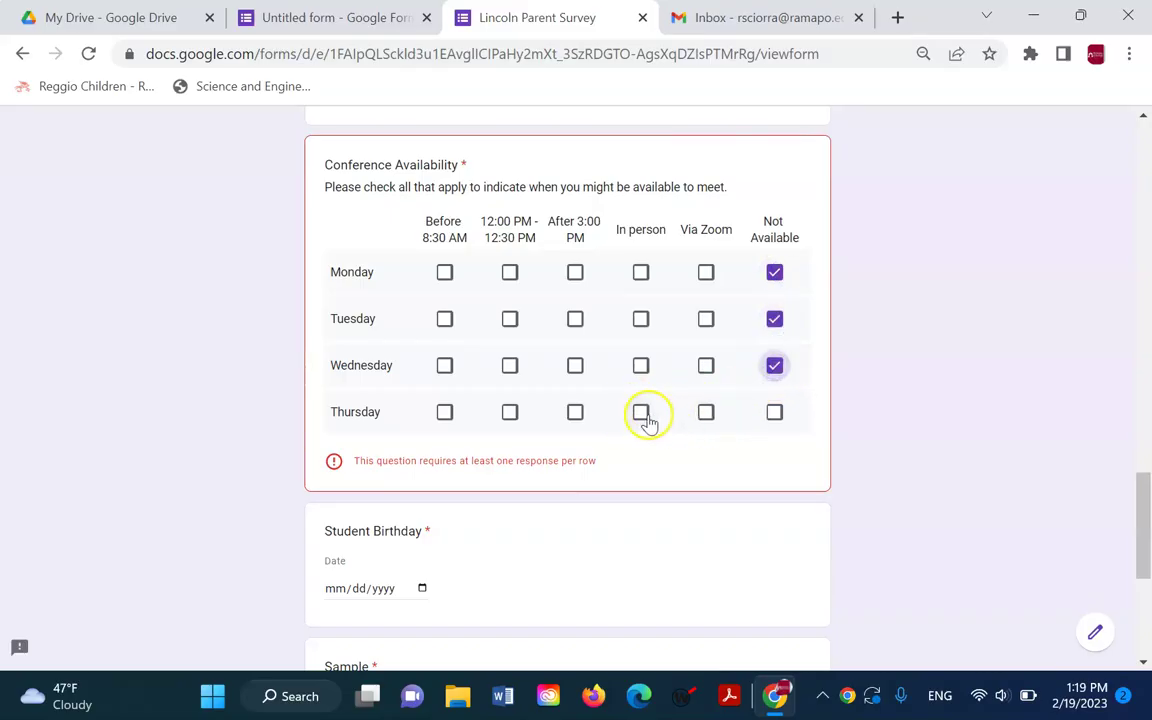
click(641, 412)
click(575, 412)
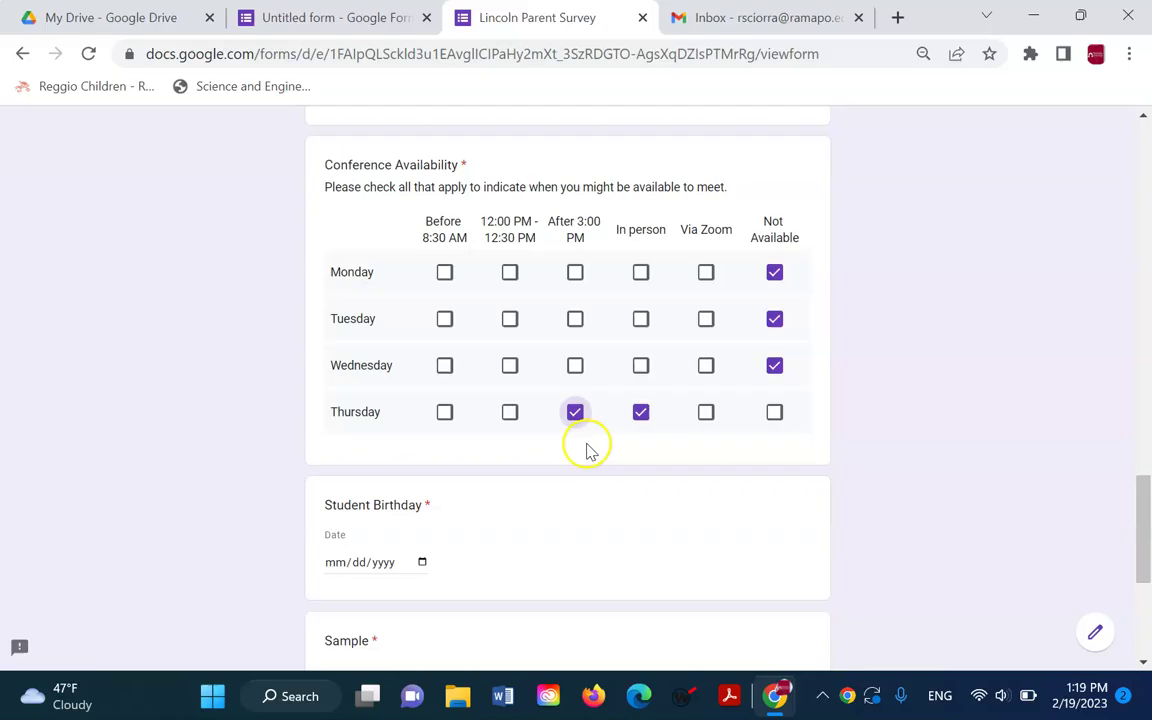
Step: Set the student birthday to April 6, 2023 using the calendar picker
scroll(588, 450, down, 2)
click(330, 356)
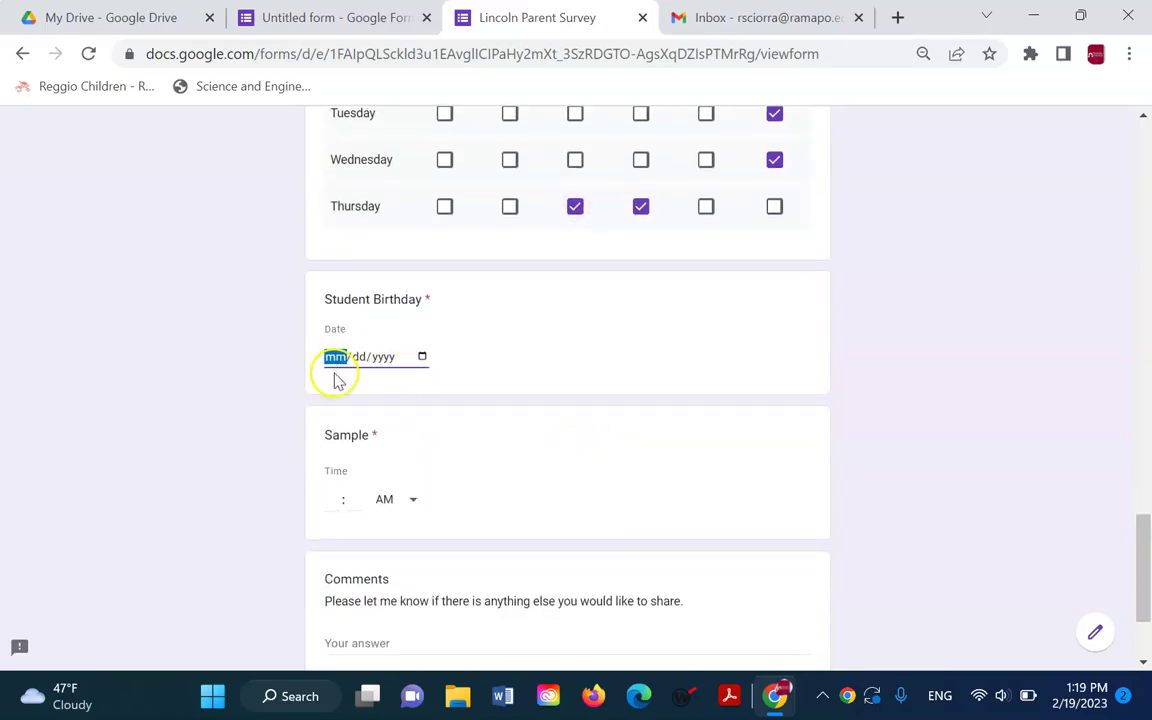
click(421, 357)
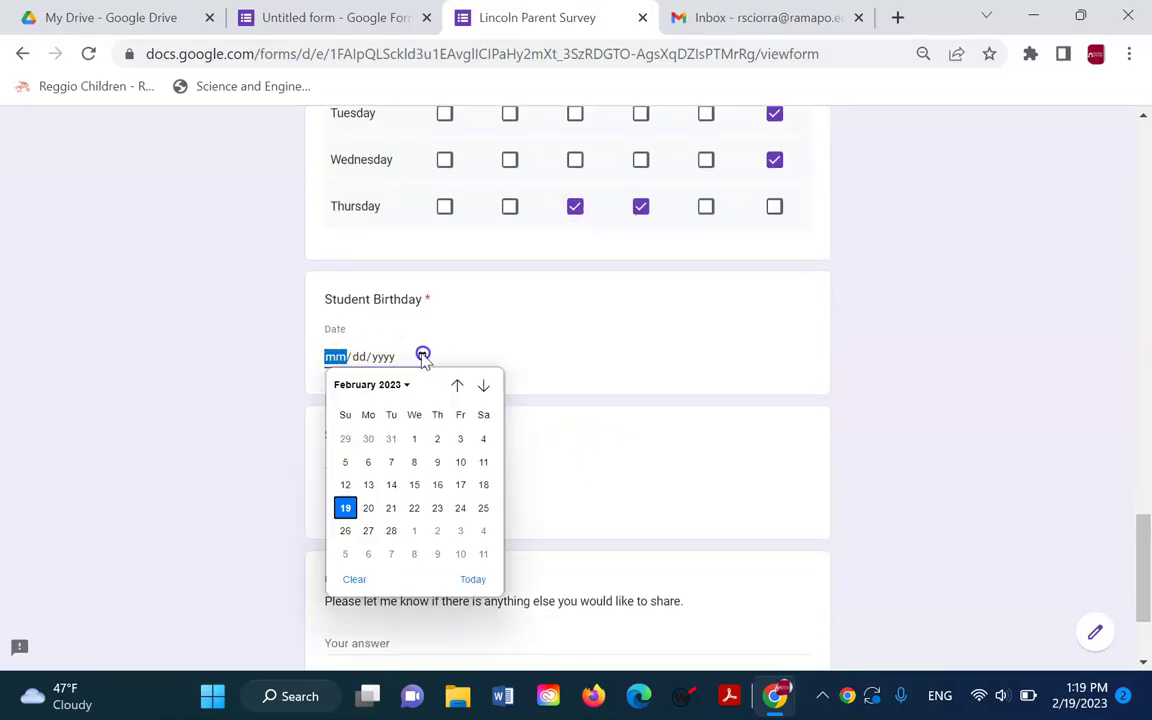
click(482, 386)
click(482, 386)
click(440, 462)
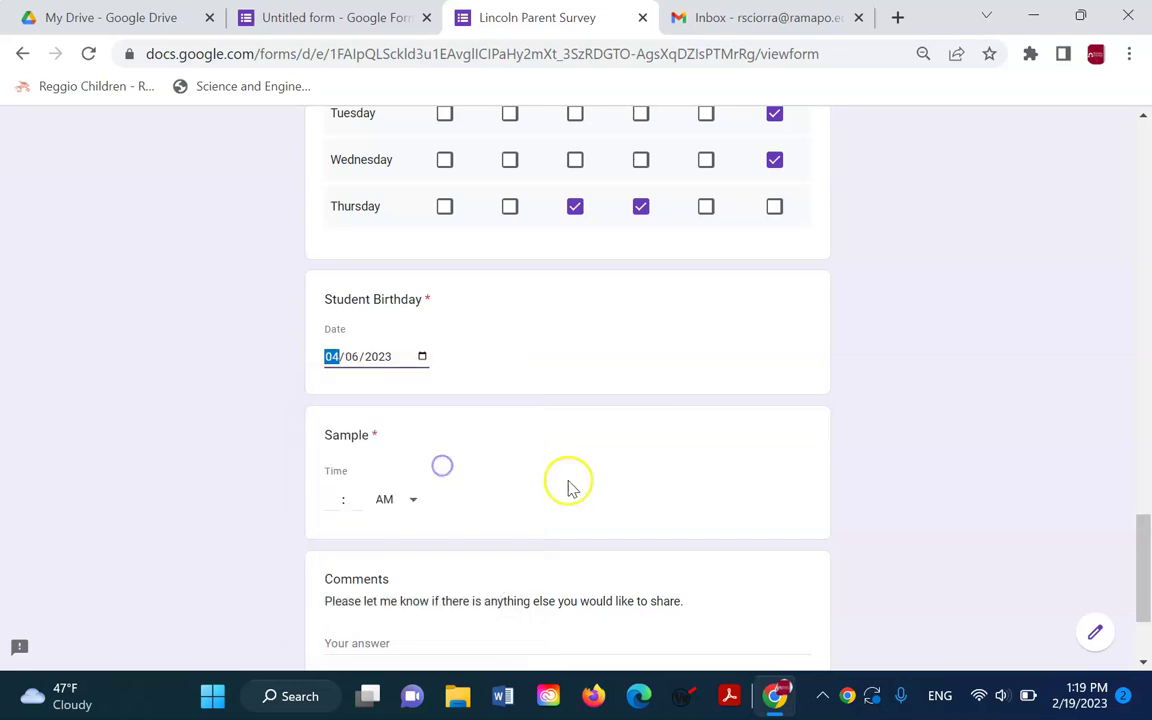
click(582, 480)
Step: Set the sample time to 03:00 PM and submit the response
click(521, 550)
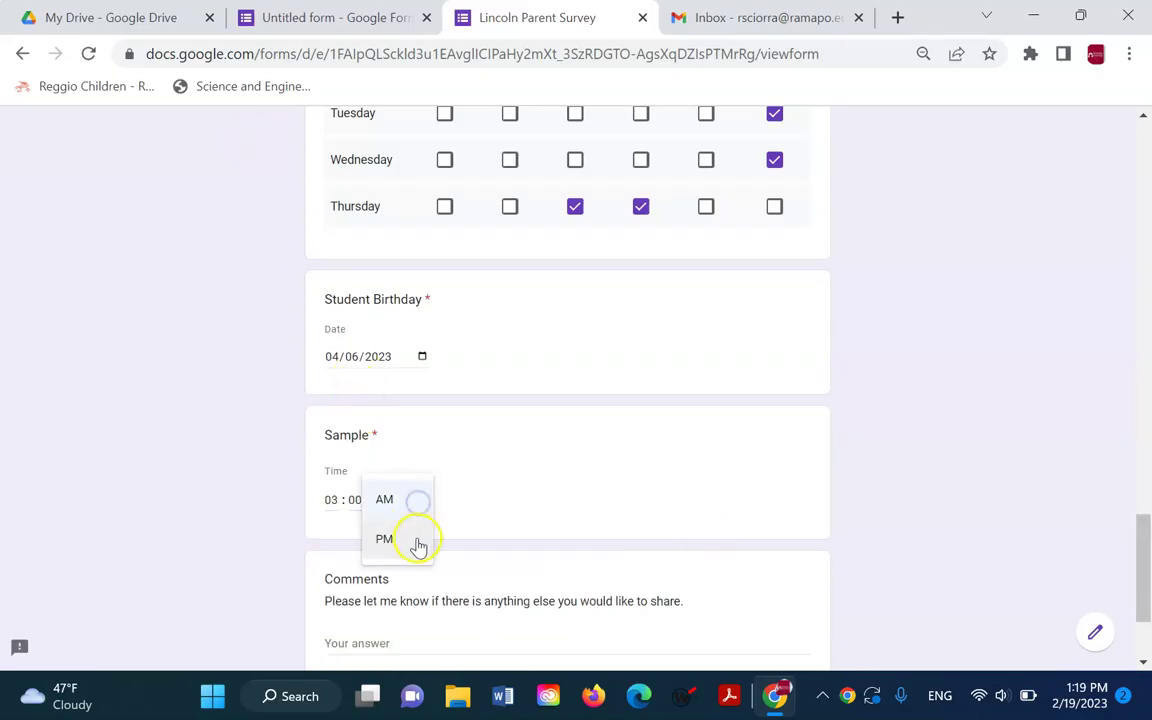
click(417, 542)
scroll(535, 527, down, 3)
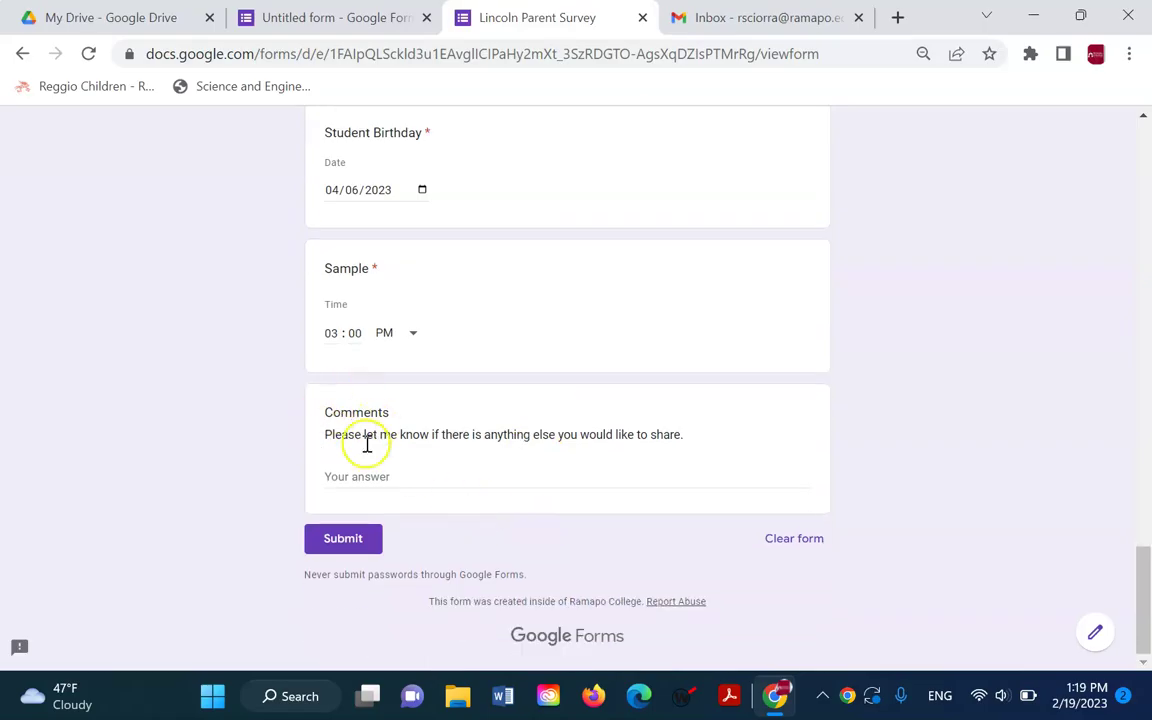
click(368, 542)
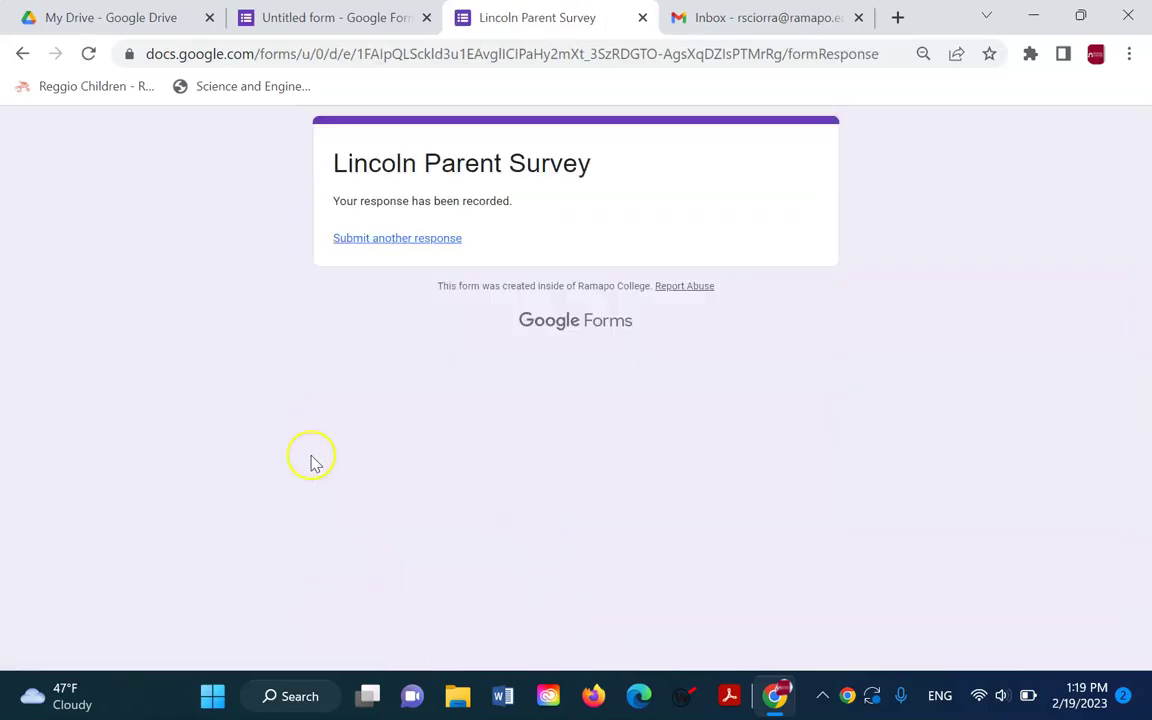
Step: In the form editor, review the Responses Summary for the survey's three submissions
click(330, 17)
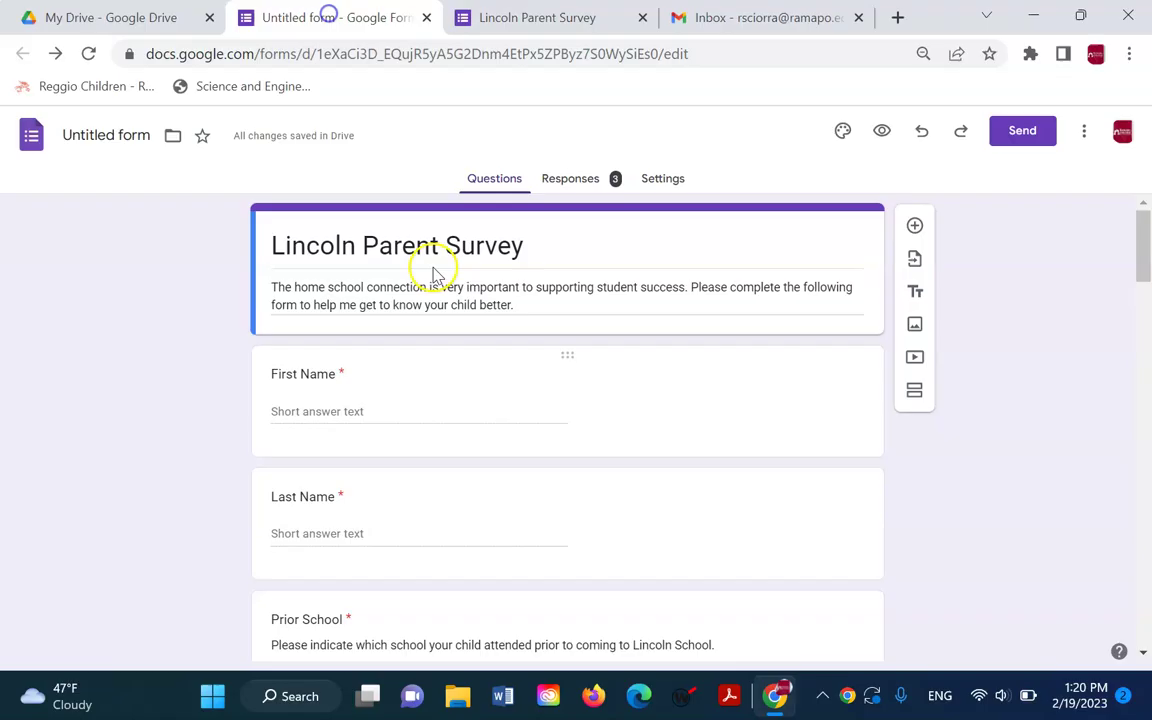
click(588, 188)
scroll(573, 470, down, 3)
scroll(388, 378, up, 1)
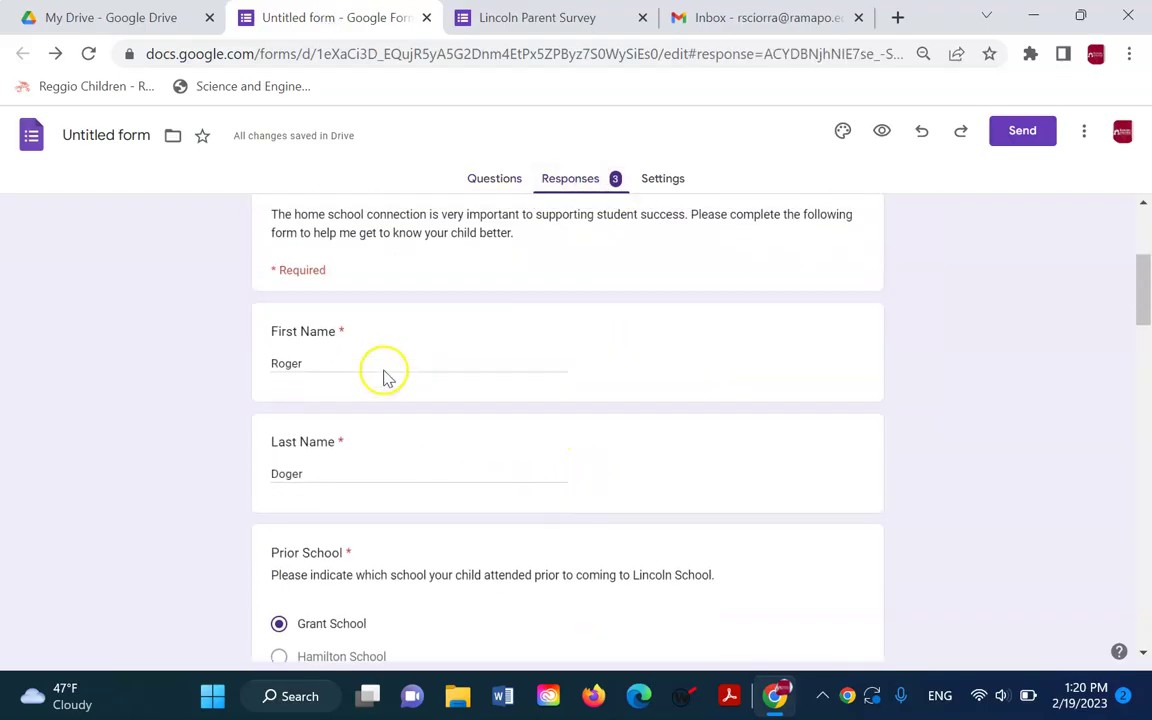
scroll(388, 378, up, 3)
click(378, 328)
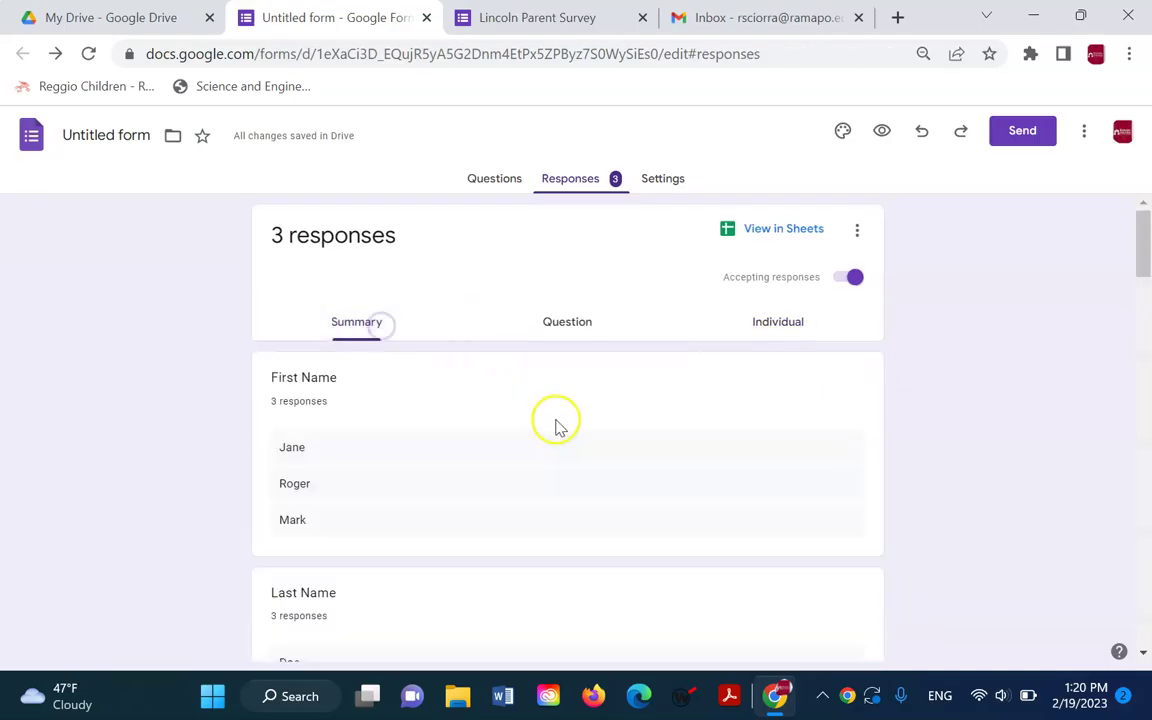
scroll(558, 425, down, 4)
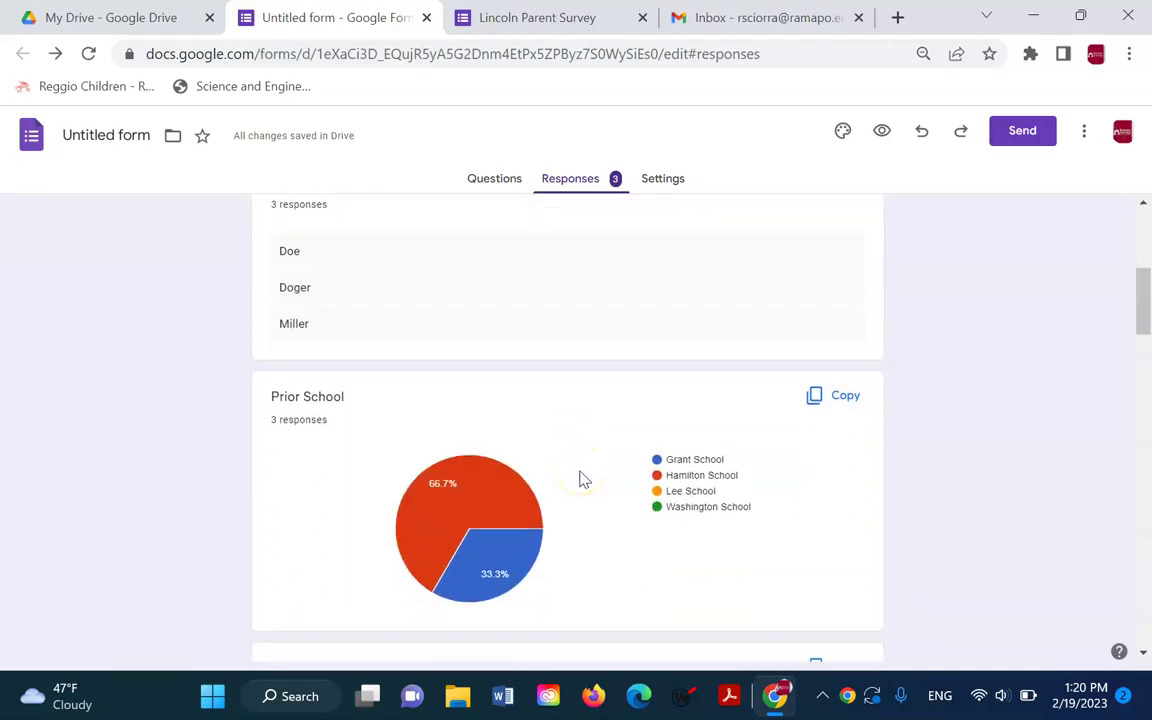
scroll(584, 482, down, 3)
scroll(604, 470, up, 7)
Step: Step through the Question view from First Name to Last Name, Prior School and Student Interests
click(582, 374)
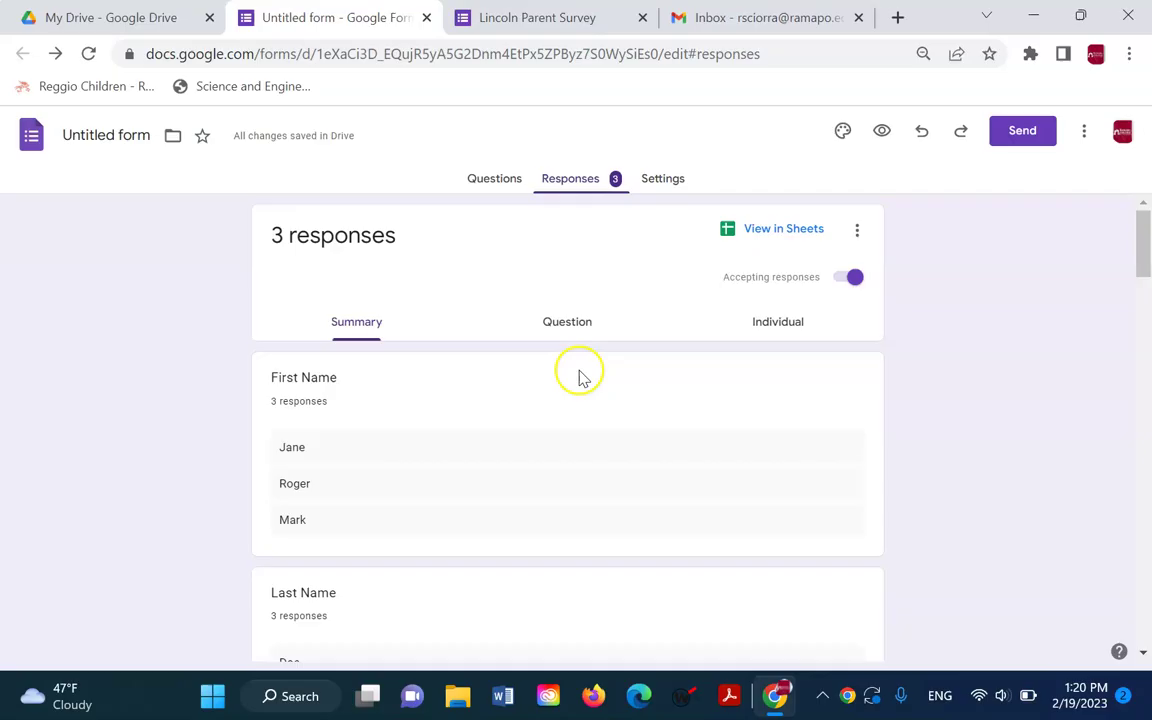
click(570, 320)
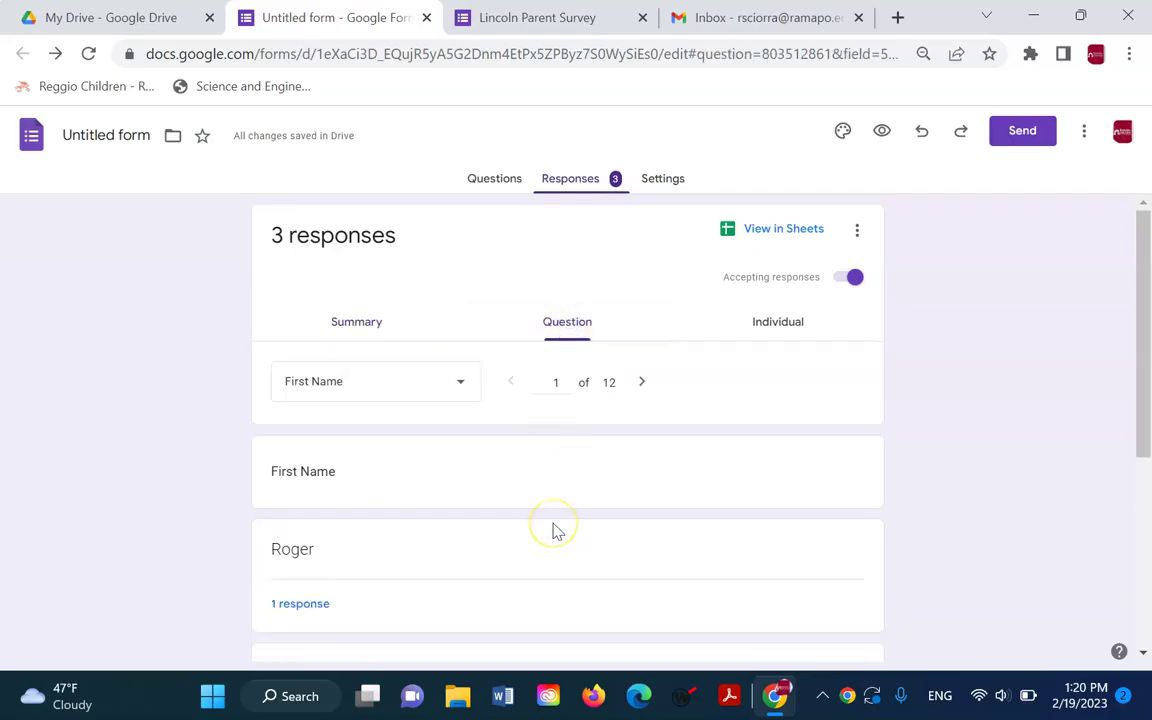
scroll(558, 531, down, 2)
scroll(558, 532, up, 1)
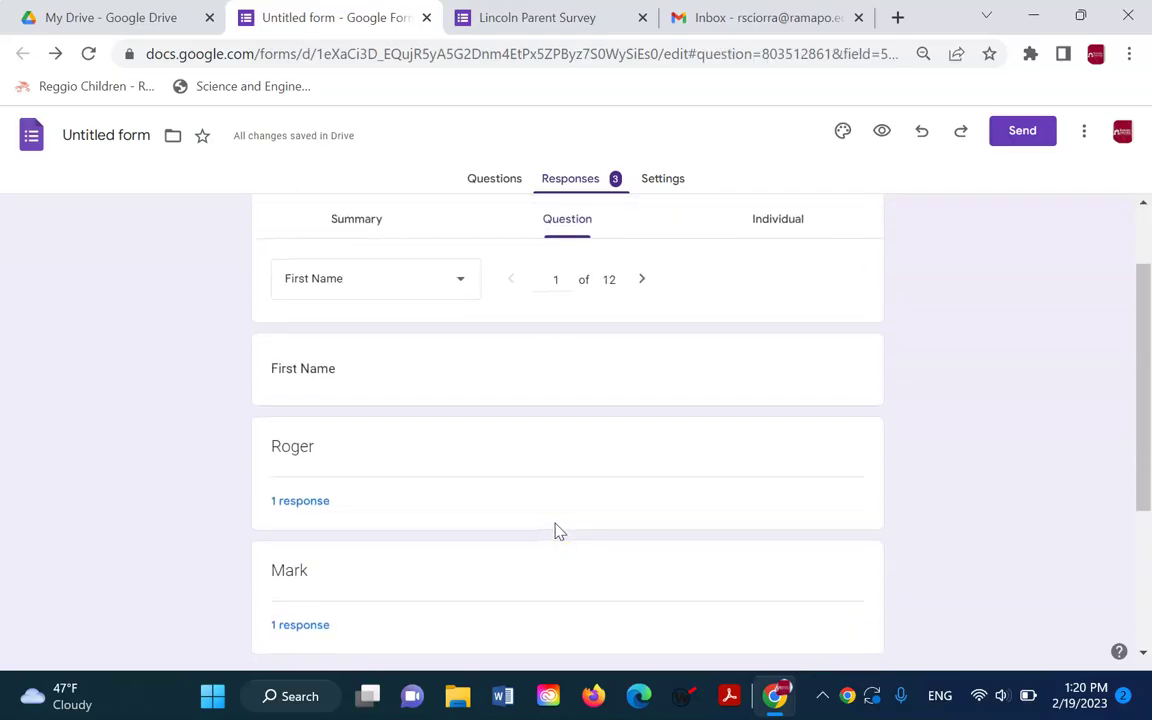
scroll(558, 531, down, 2)
scroll(558, 534, up, 3)
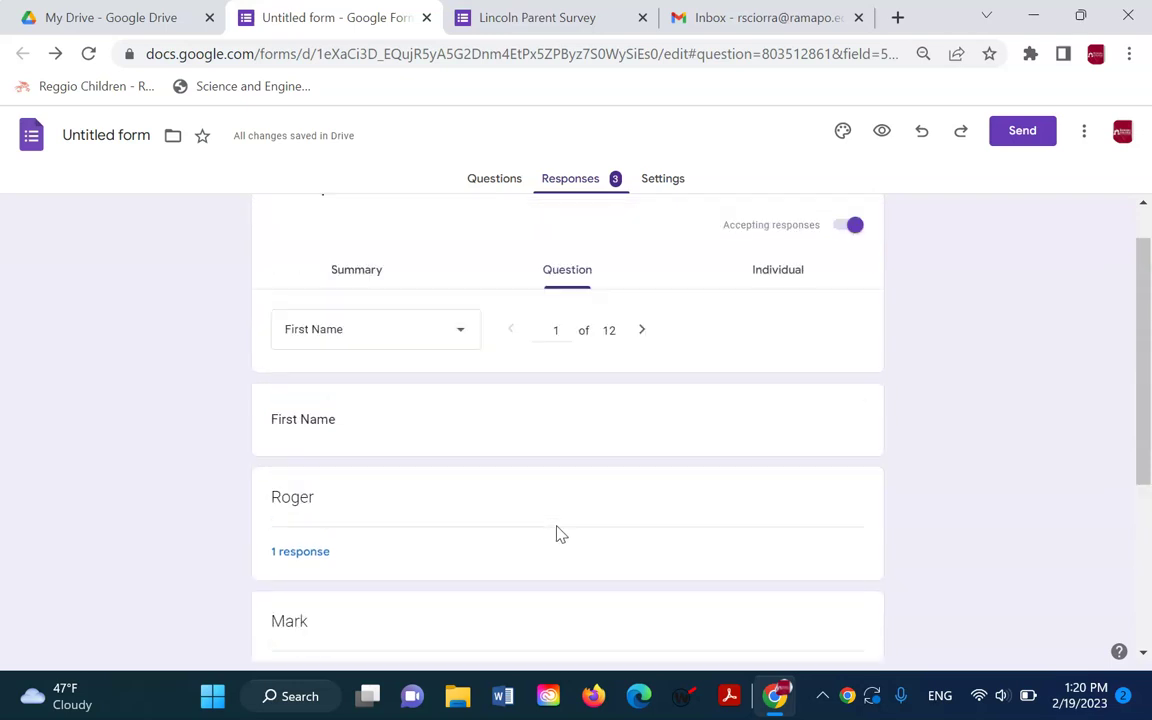
click(643, 381)
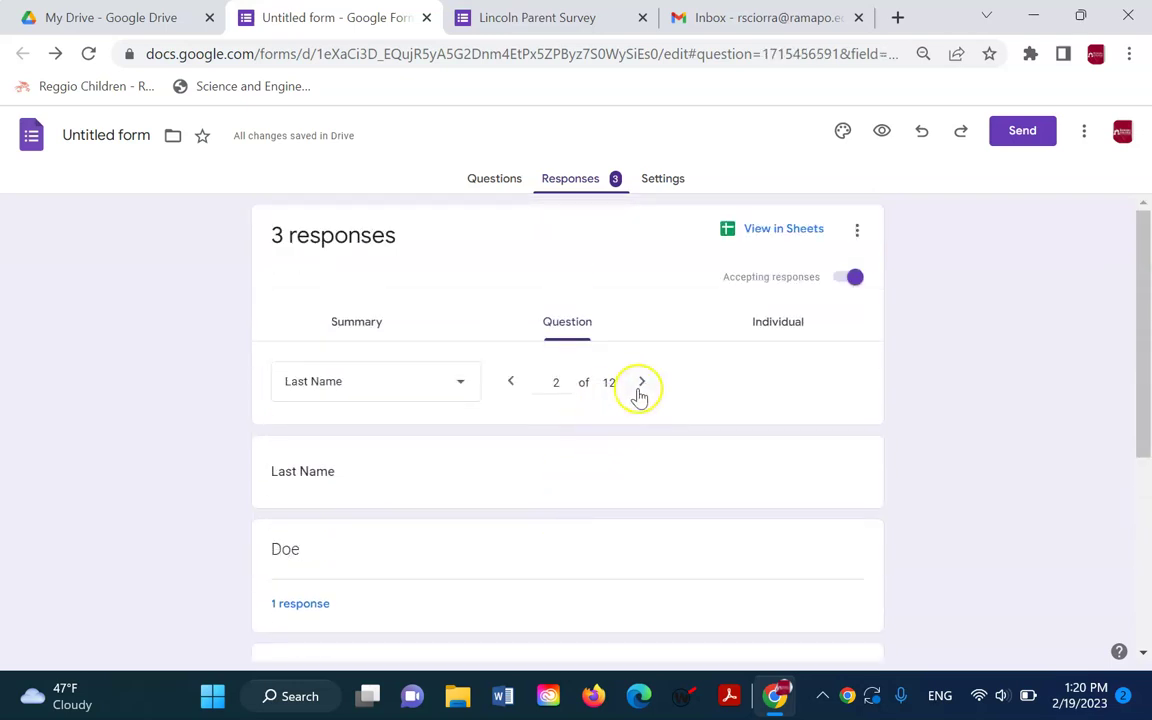
click(640, 384)
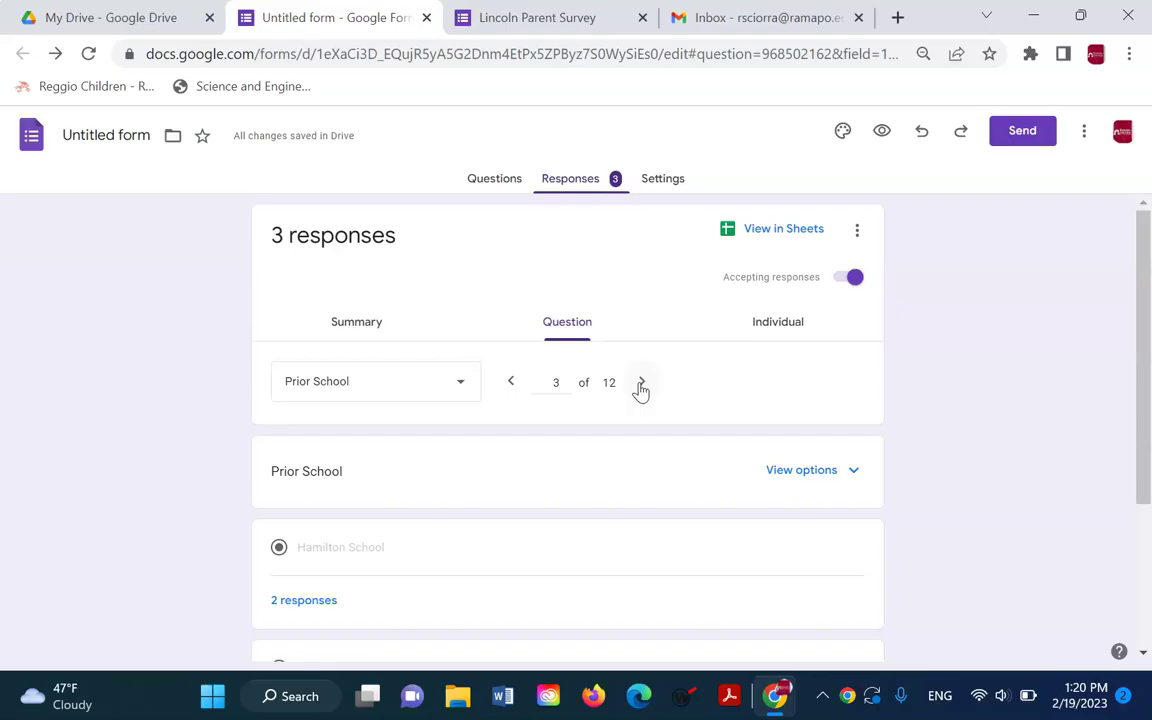
scroll(638, 472, down, 2)
scroll(408, 441, up, 2)
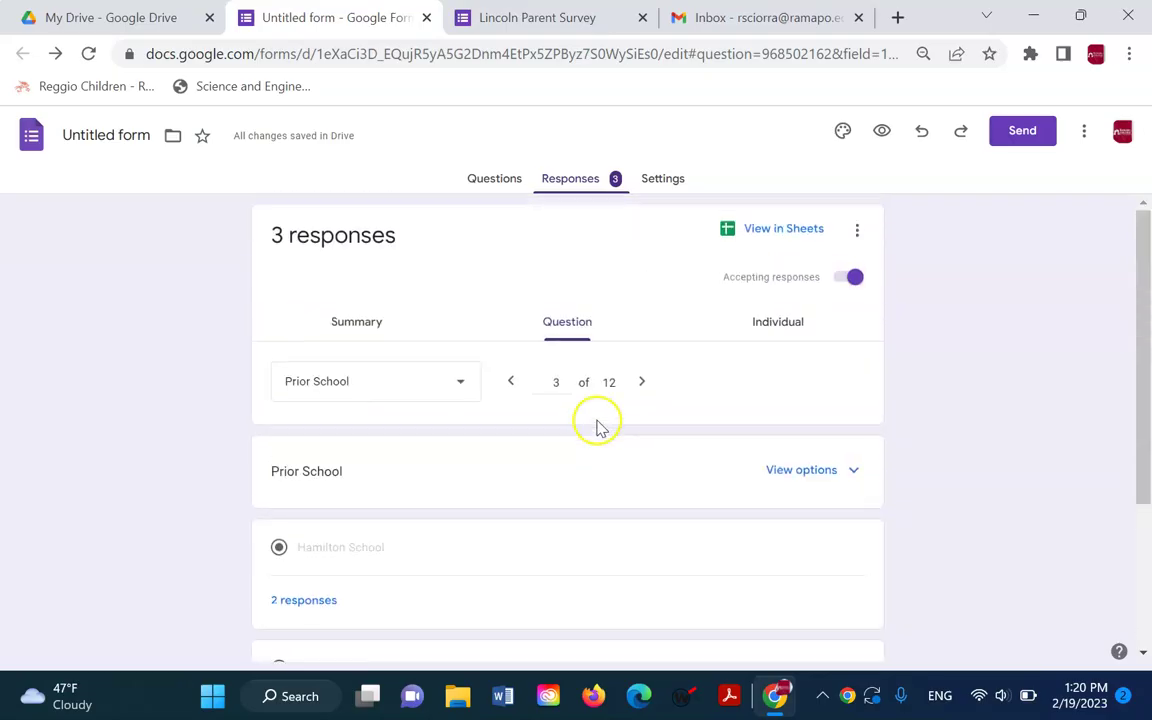
scroll(386, 404, down, 2)
scroll(718, 375, up, 2)
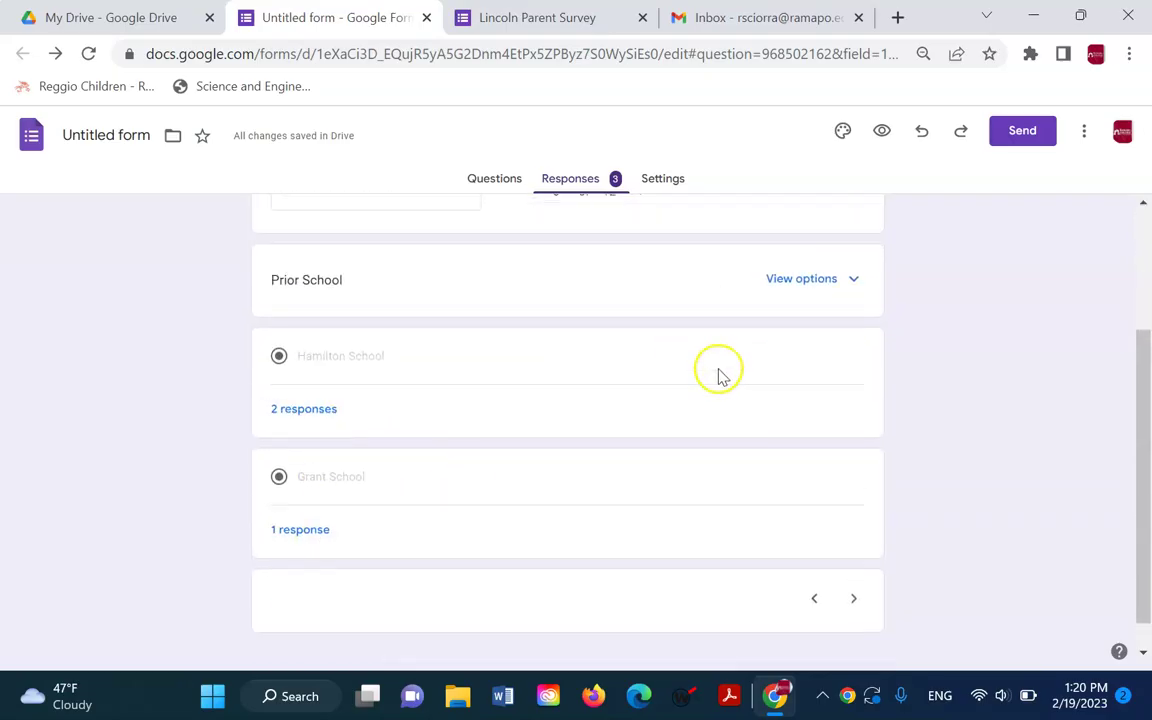
click(642, 382)
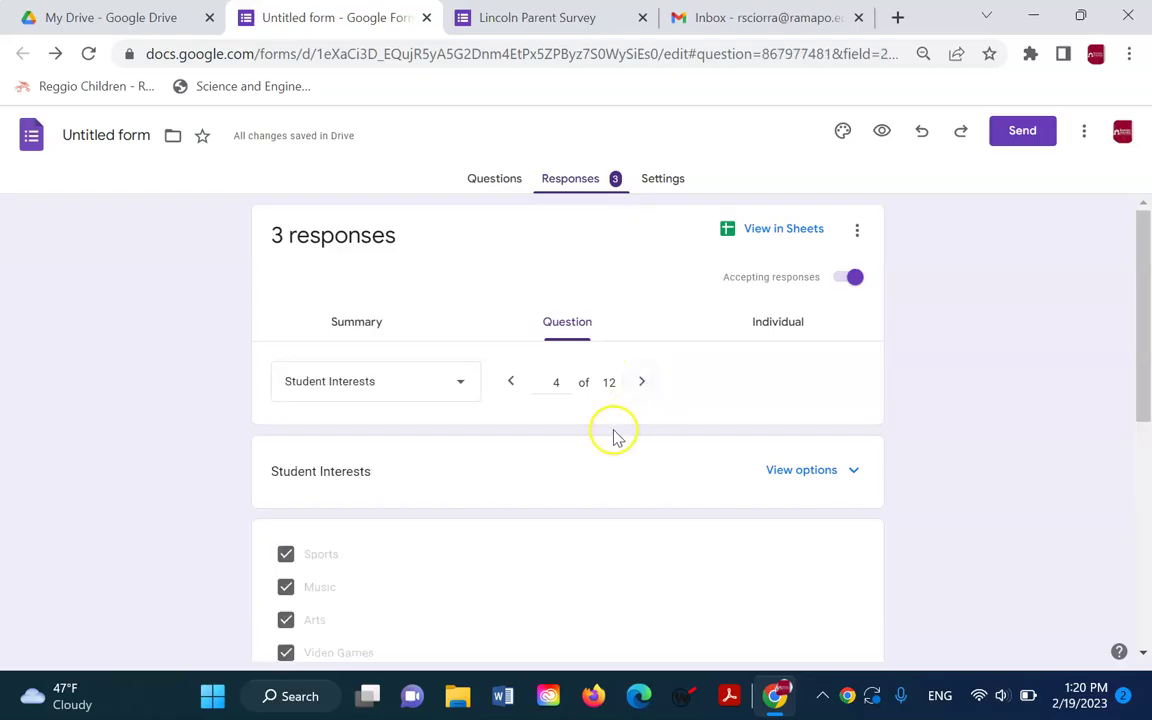
scroll(612, 455, down, 4)
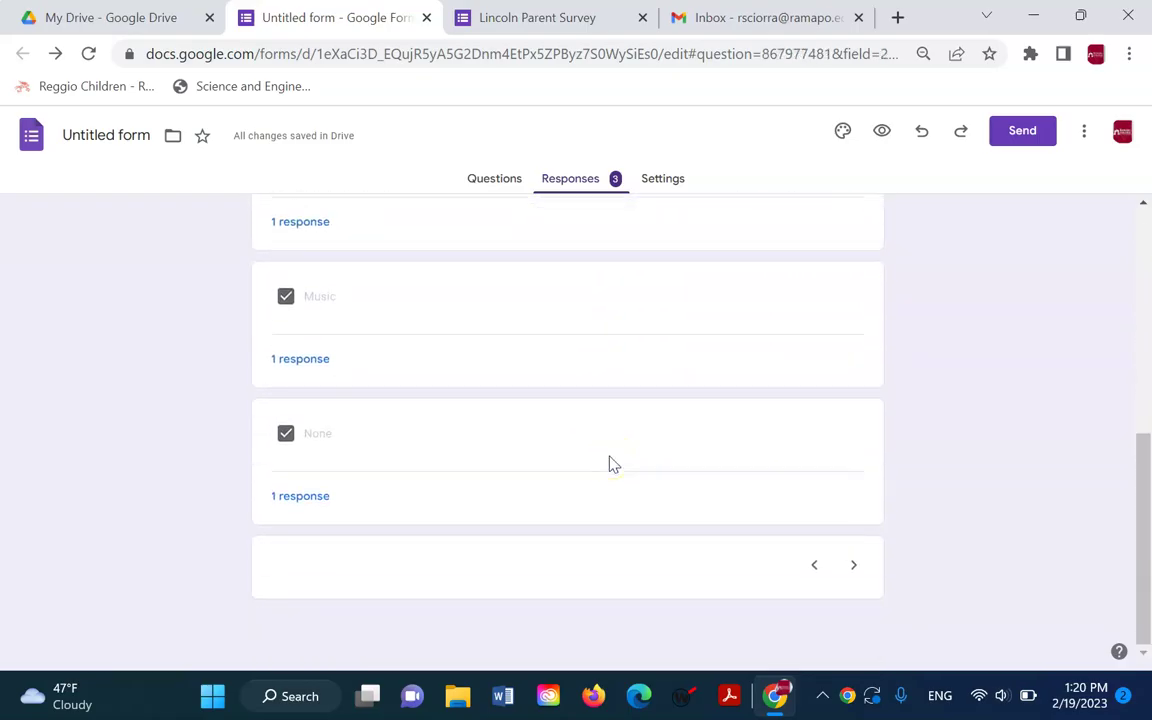
scroll(609, 463, up, 5)
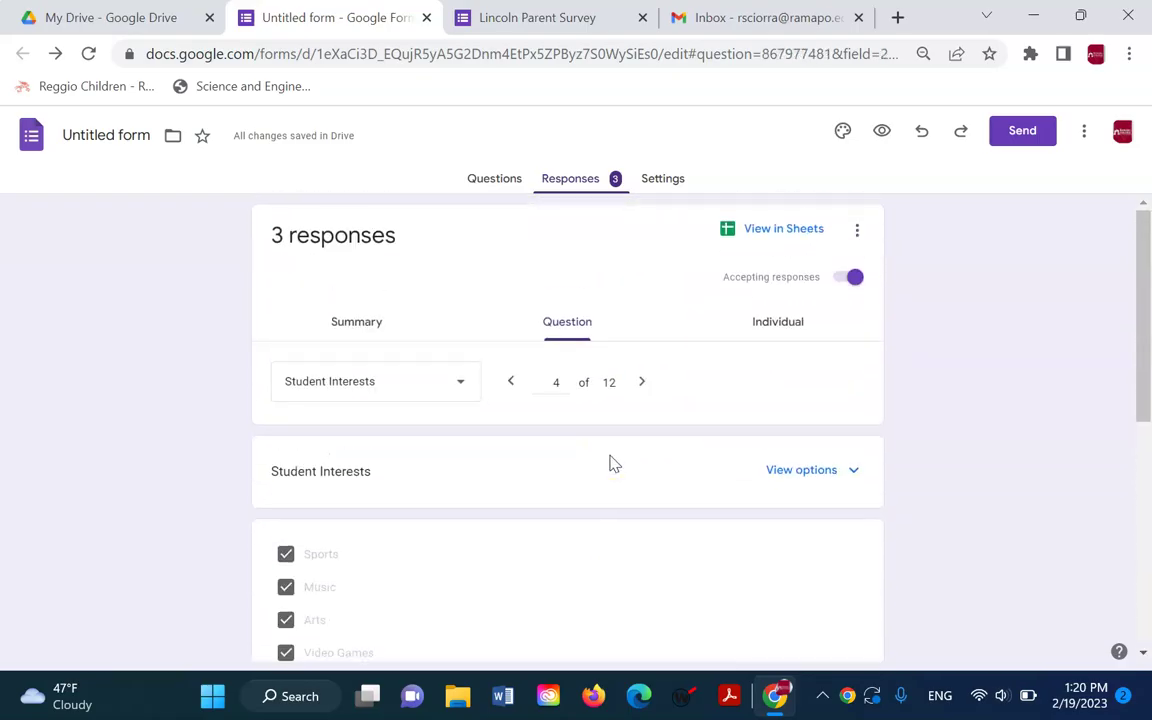
Step: Show the responses one respondent at a time in the Individual view
click(779, 324)
scroll(680, 460, down, 5)
scroll(670, 485, up, 5)
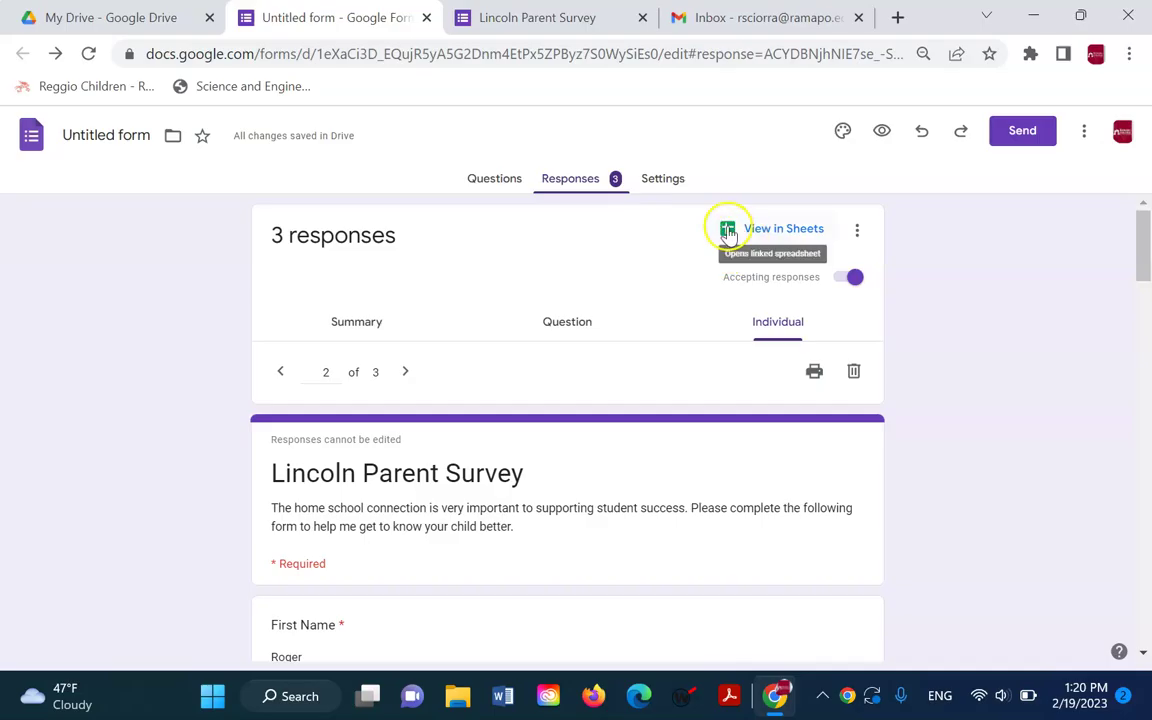
Step: Open the linked 'Untitled form (Responses)' sheet and scroll across the columns of rows 2–4
click(727, 233)
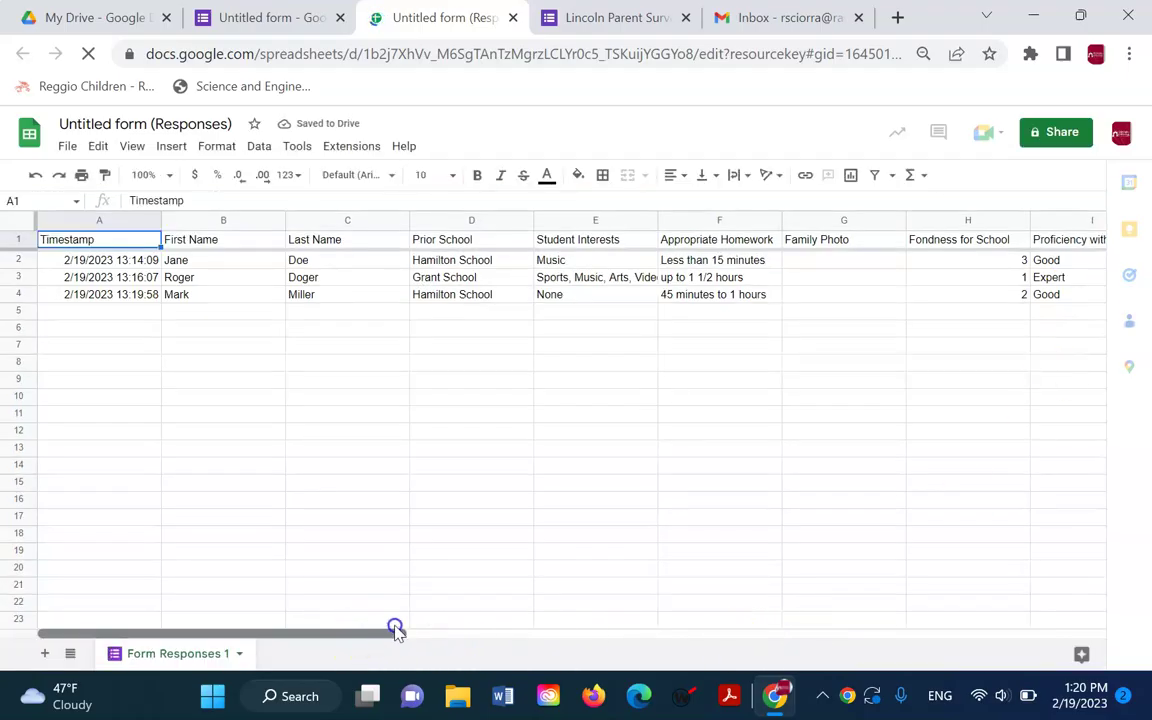
click(677, 632)
drag(490, 632, 103, 627)
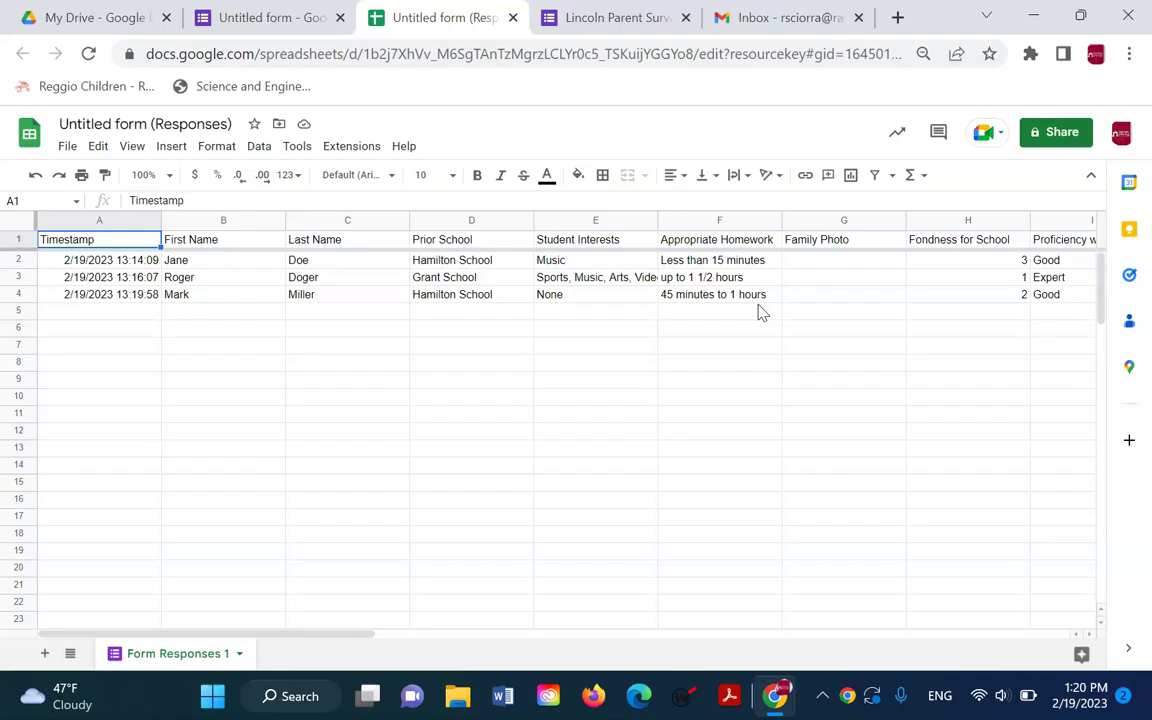
Step: Close the Sheets tab, turn Accepting responses off, then switch it back on
click(513, 18)
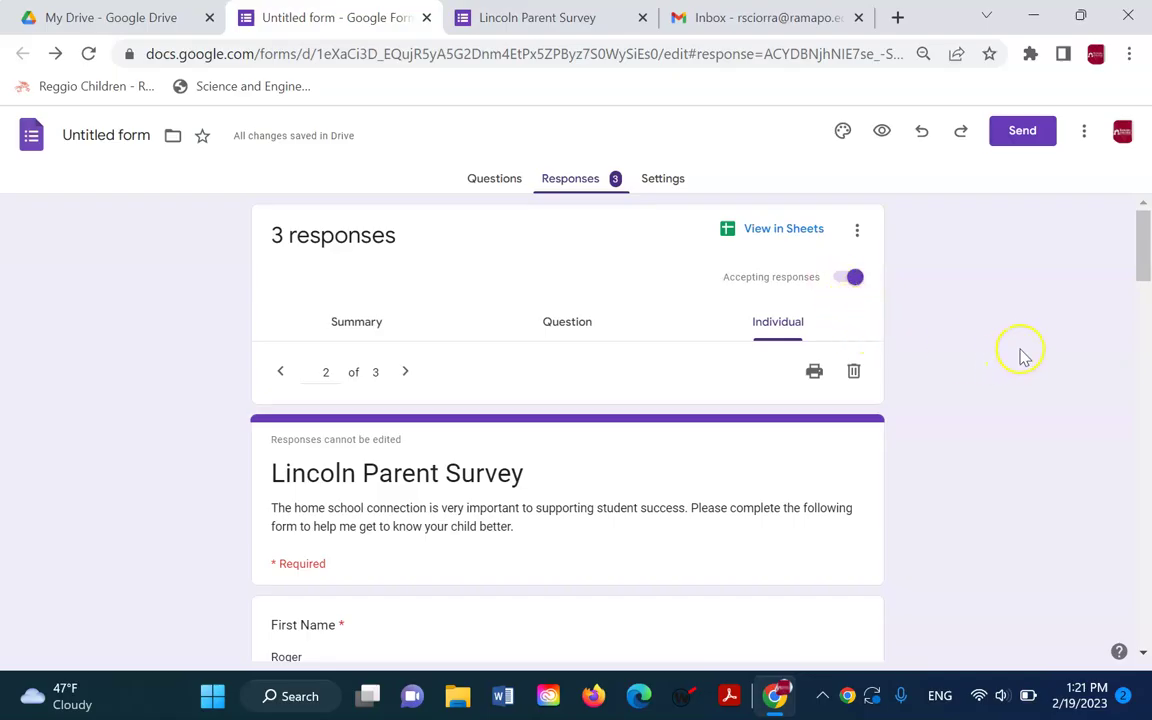
click(845, 280)
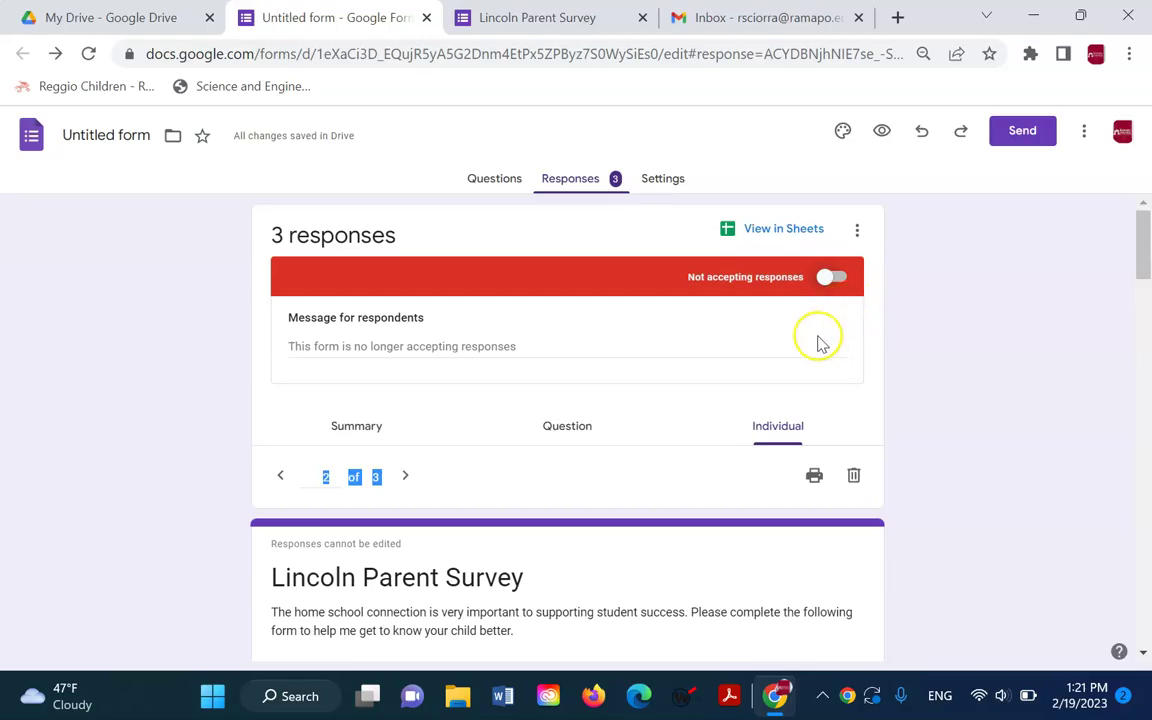
click(838, 277)
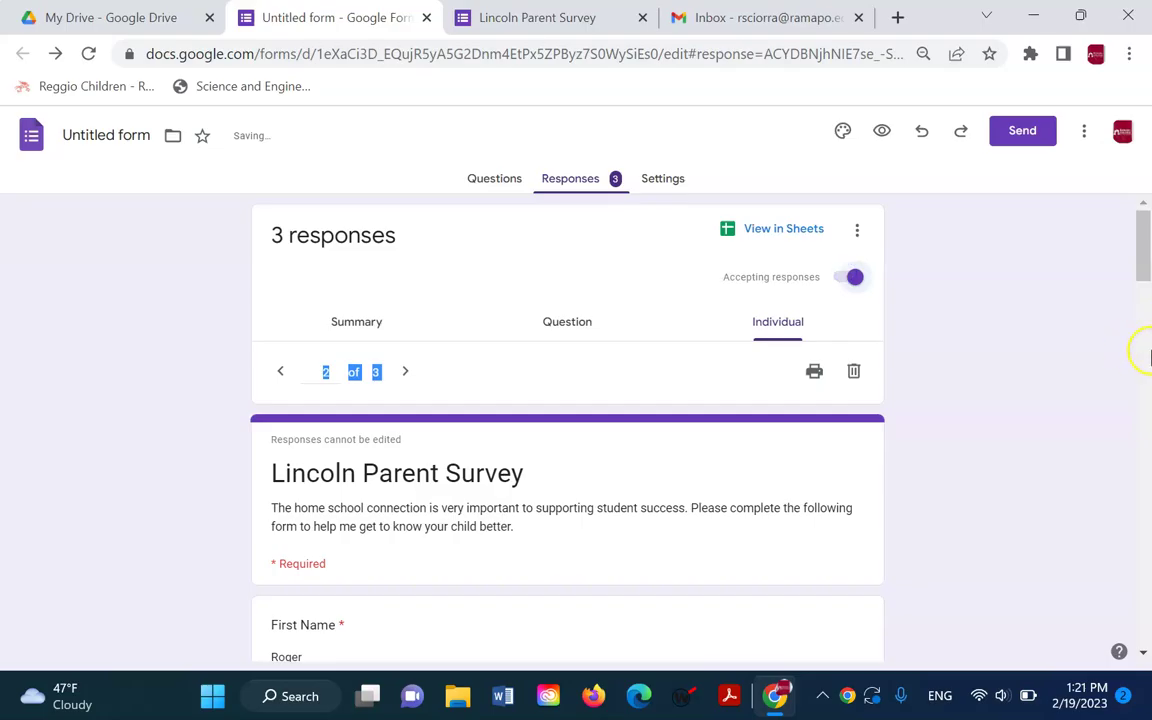